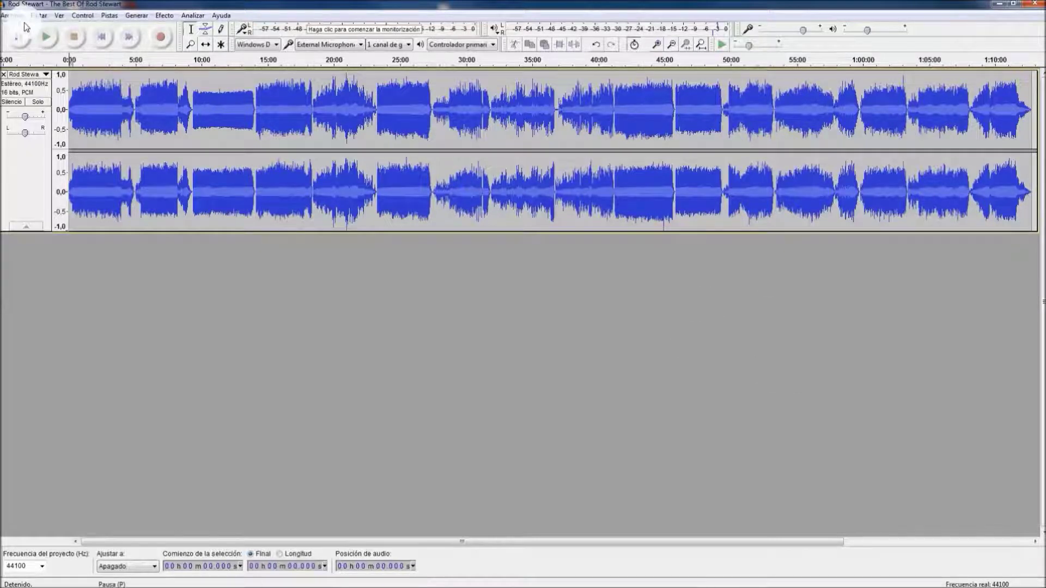
# - Detach the whole Rod Stewart recording into separate clips at its silences
pyautogui.click(40, 16)
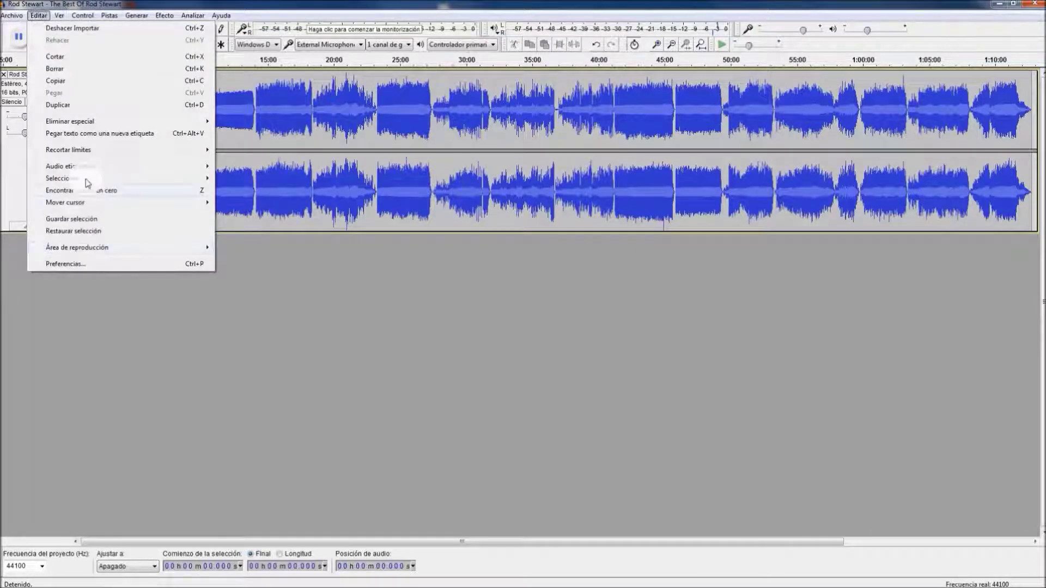
pyautogui.moveTo(116, 153)
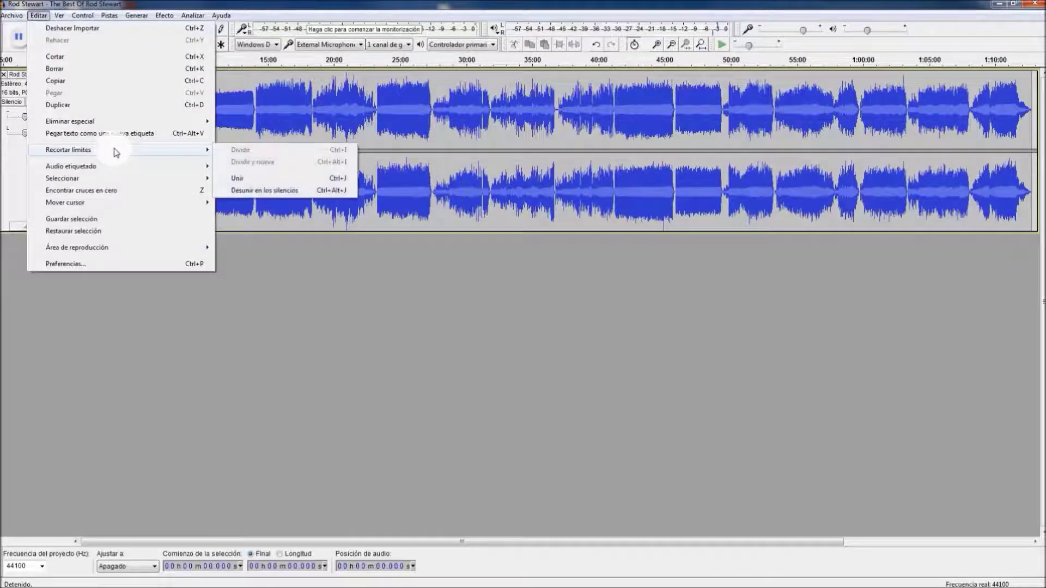
pyautogui.click(274, 192)
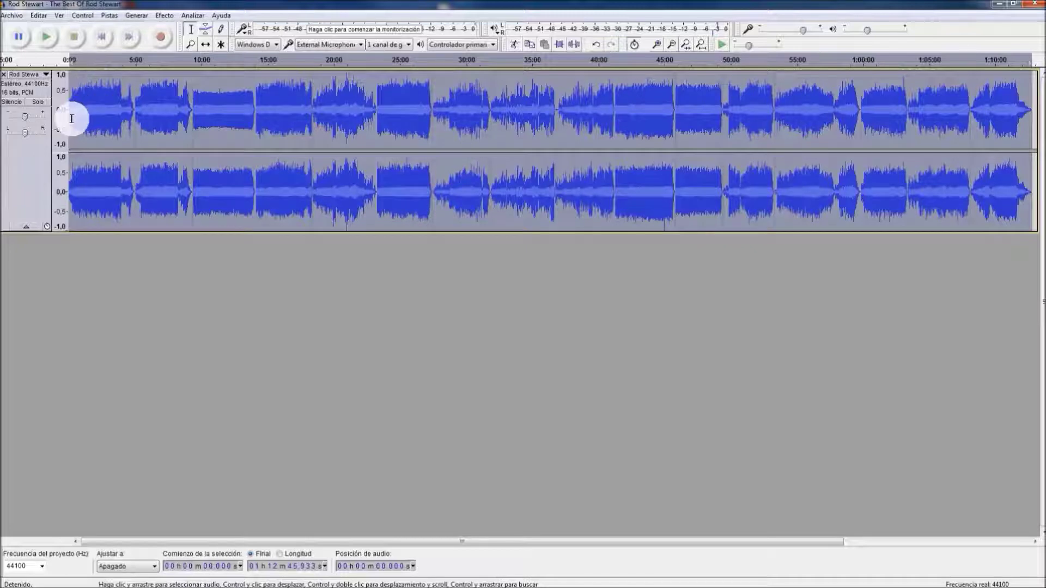
# - Add a label named "Maggie May" just before the first song's audio starts, at about 0.7 s
pyautogui.scroll(4, 72, 118)
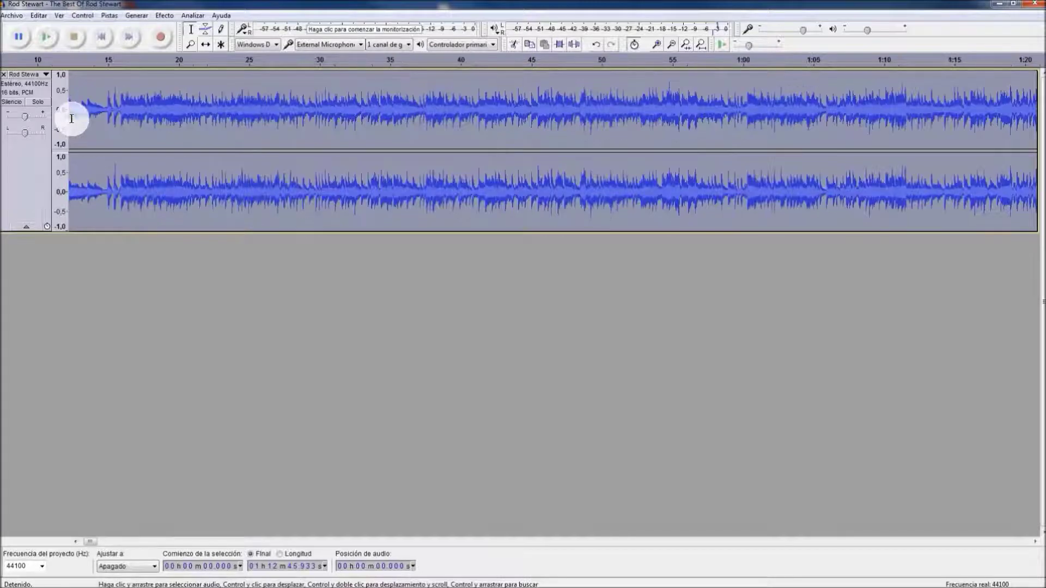
pyautogui.scroll(-1, 72, 118)
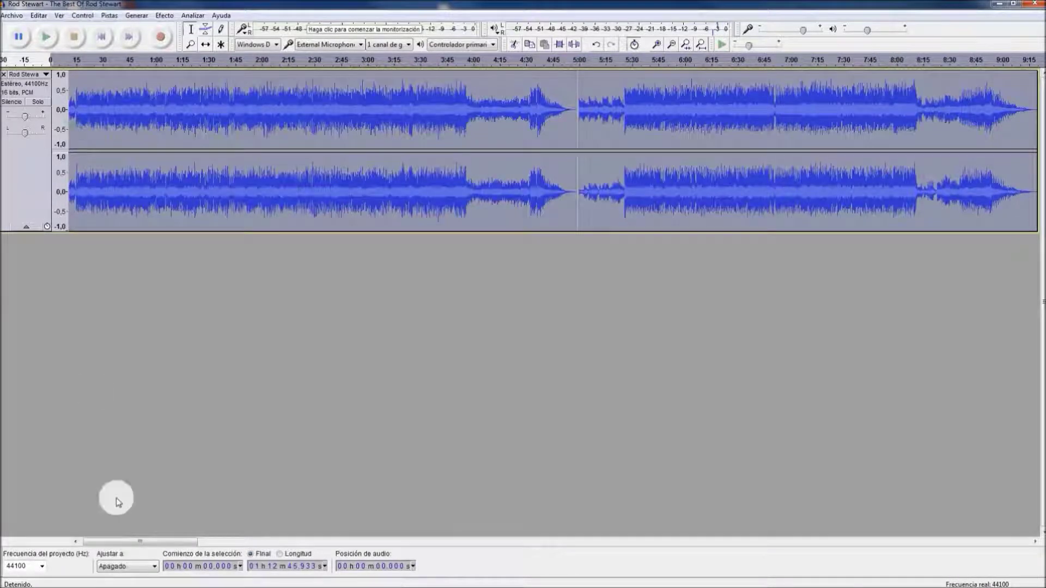
pyautogui.moveTo(126, 547); pyautogui.dragTo(98, 542)
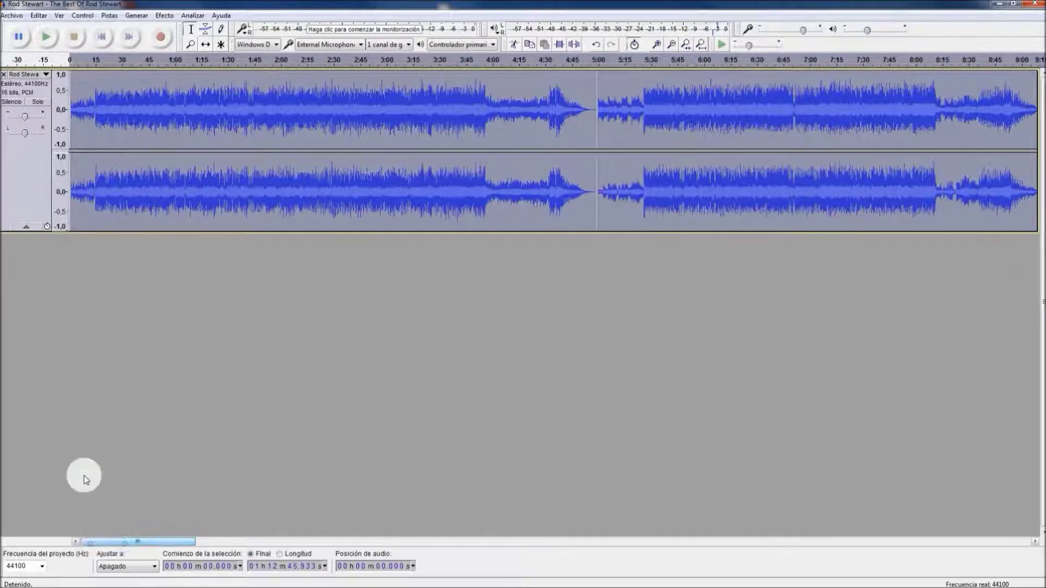
pyautogui.scroll(2, 68, 124)
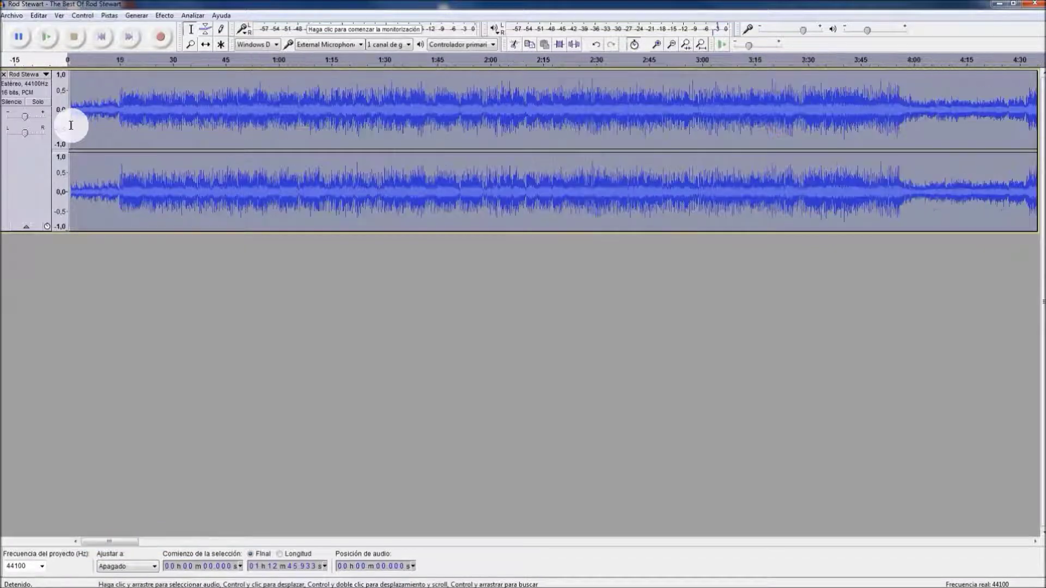
pyautogui.click(75, 543)
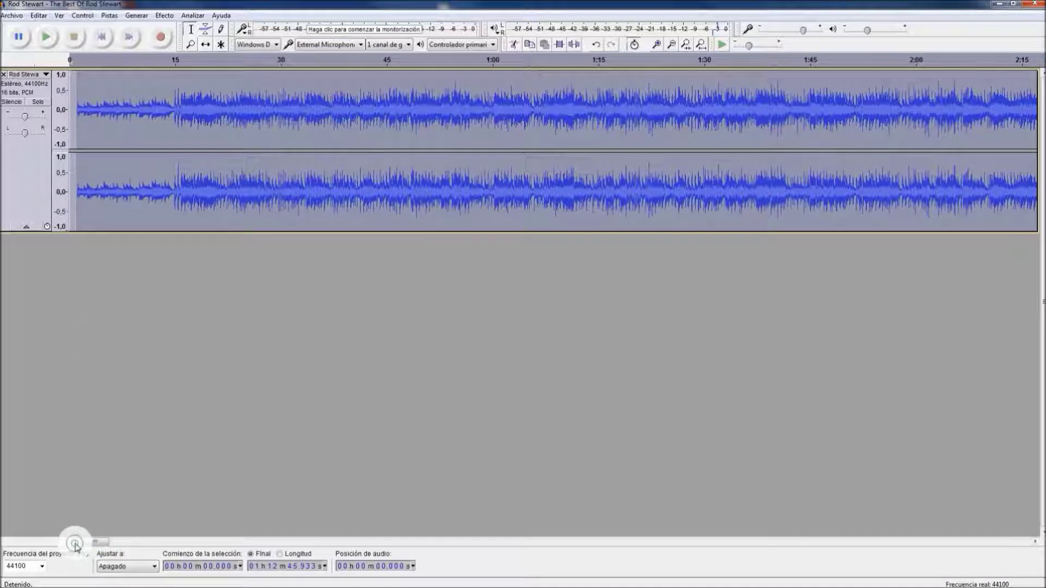
pyautogui.click(75, 196)
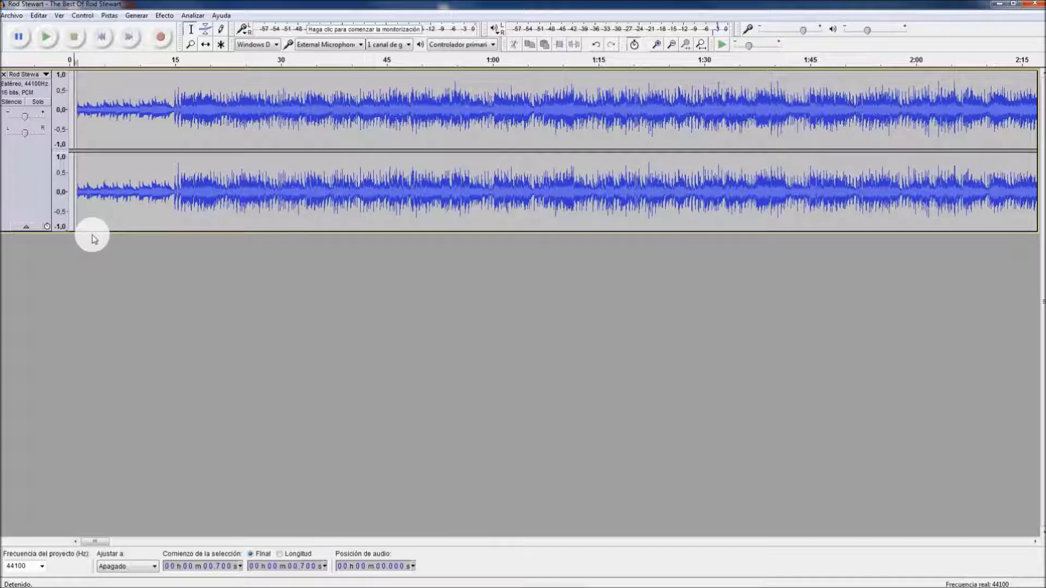
pyautogui.hotkey('ctrl', 'b')
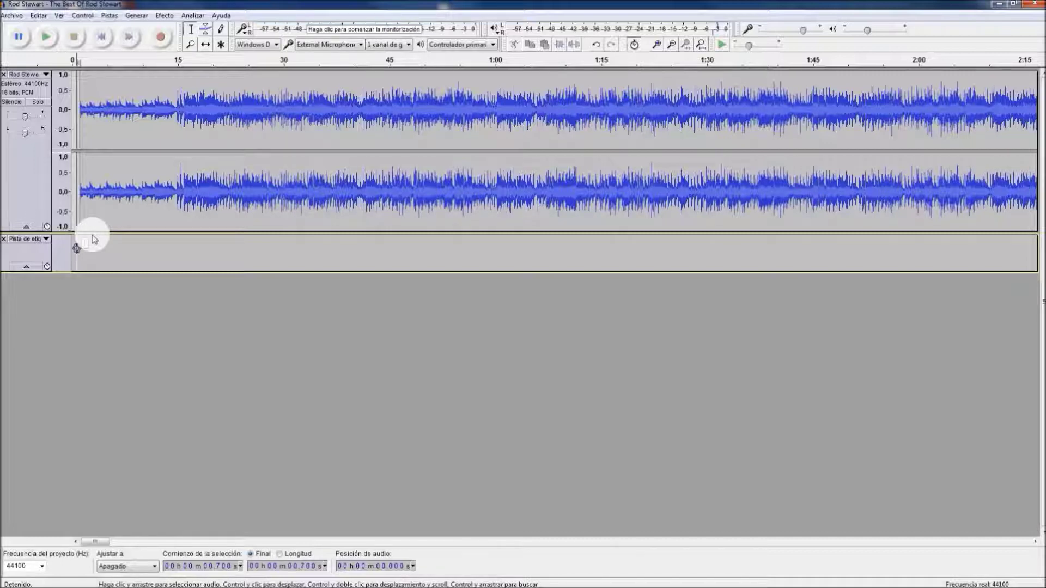
pyautogui.write('e May')
# - Add a label named "You Wear It Well" in the gap before the second song, at about 4:59
pyautogui.click(1035, 541)
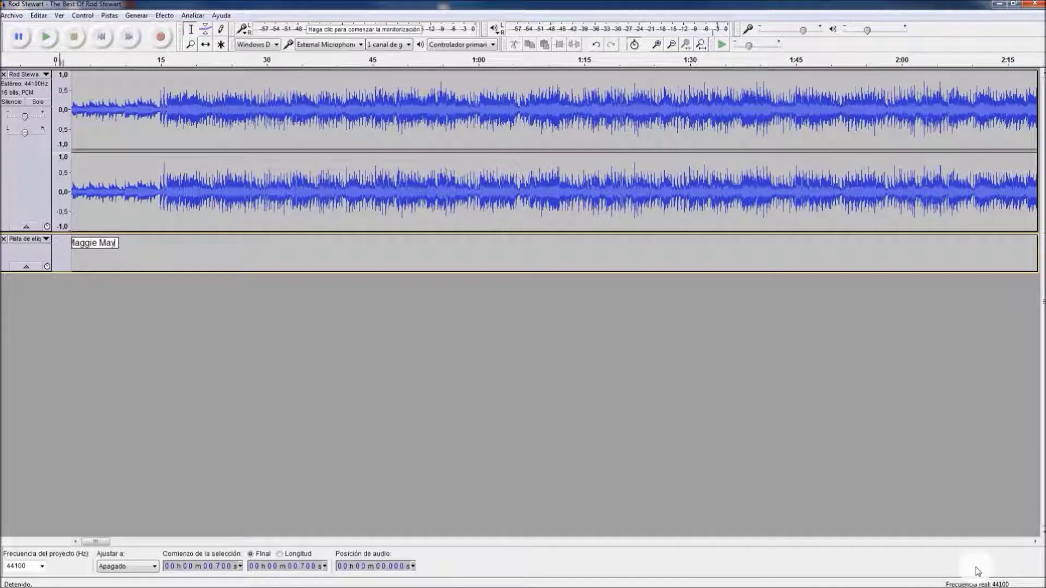
pyautogui.click(1035, 541)
pyautogui.click(1035, 541)
pyautogui.click(1035, 541)
pyautogui.click(1035, 541)
pyautogui.click(1035, 541)
pyautogui.click(1035, 541)
pyautogui.click(1034, 542)
pyautogui.click(1034, 542)
pyautogui.click(1035, 541)
pyautogui.click(1034, 541)
pyautogui.click(1035, 541)
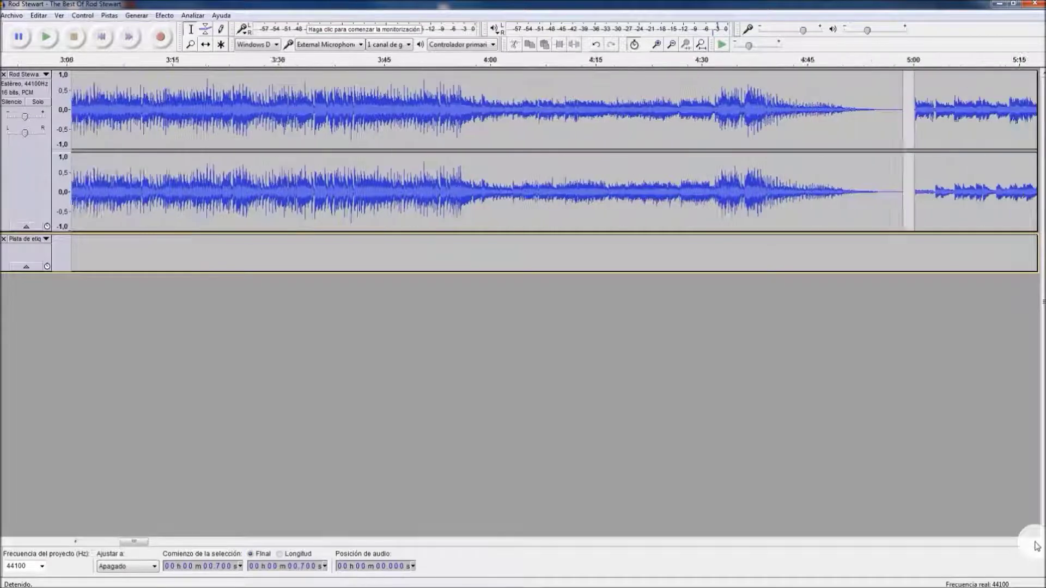
pyautogui.click(1035, 541)
pyautogui.click(1035, 541)
pyautogui.click(618, 204)
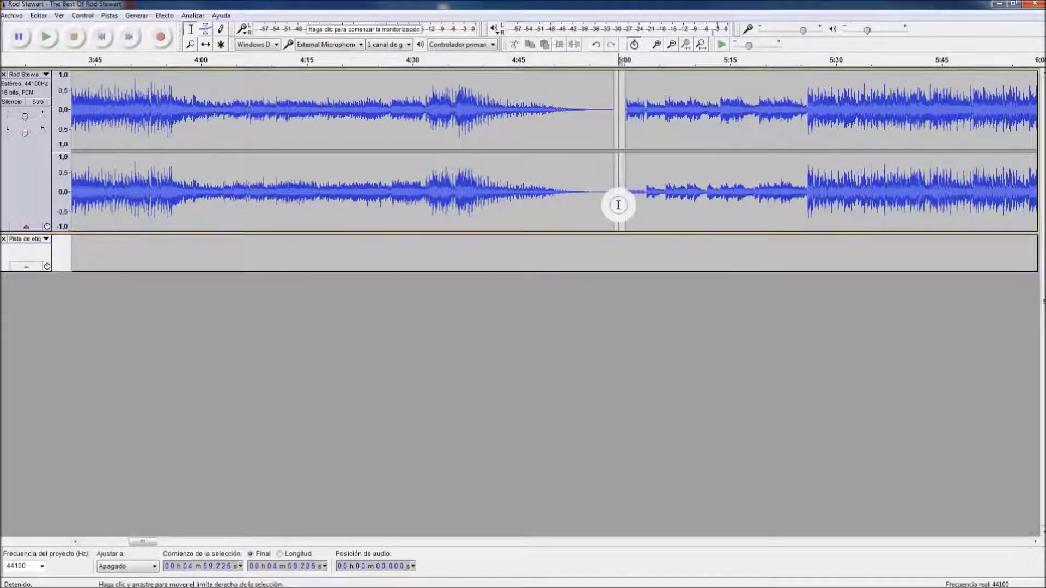
pyautogui.hotkey('ctrl', 'b')
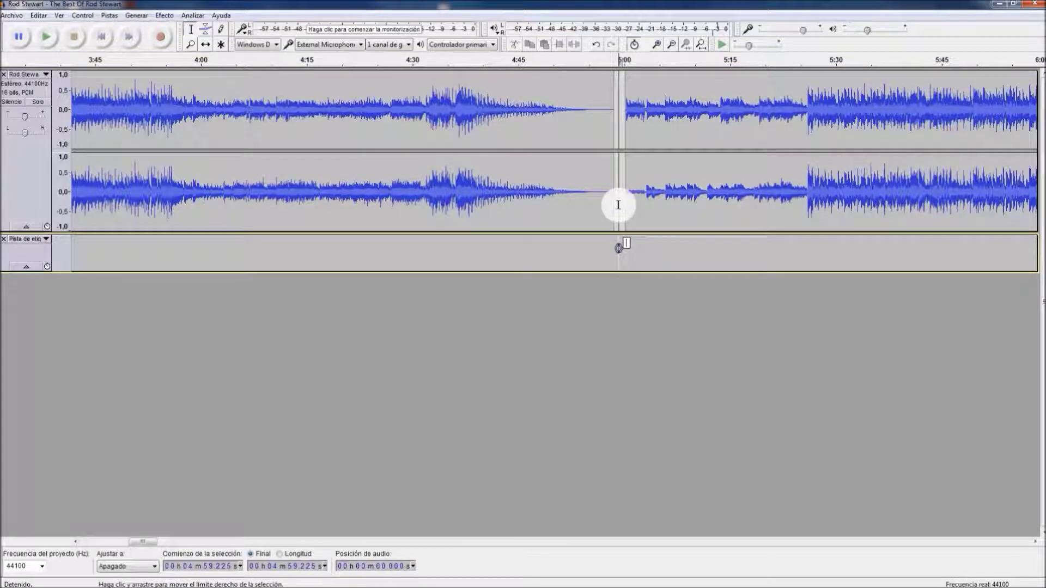
pyautogui.write('You Wear It Well')
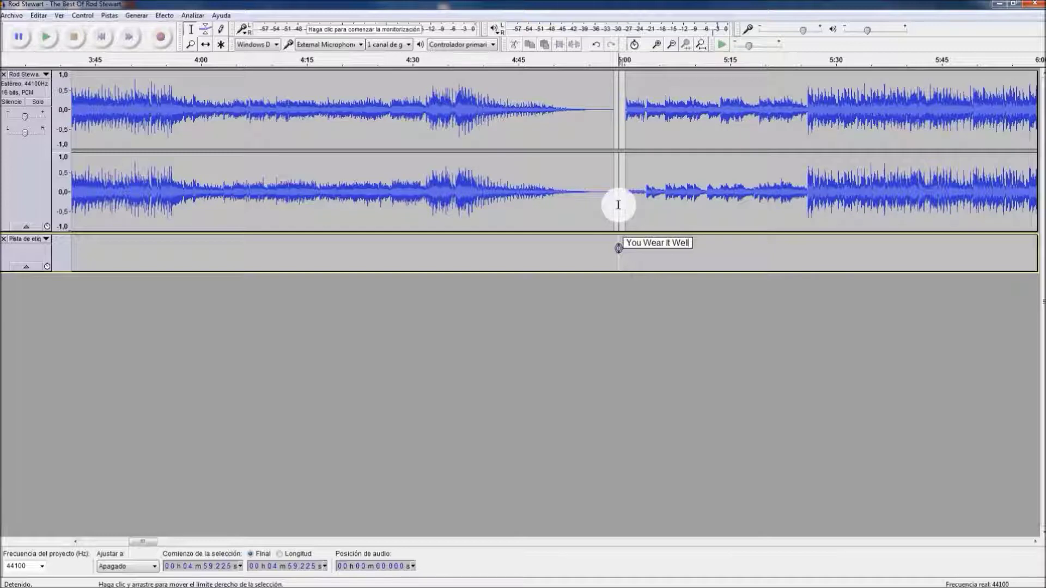
# - Add a label named "Baby Jane" in the gap before the third song, at about 9:21
pyautogui.click(1022, 540)
pyautogui.click(1021, 540)
pyautogui.click(534, 185)
pyautogui.hotkey('ctrl', 'b')
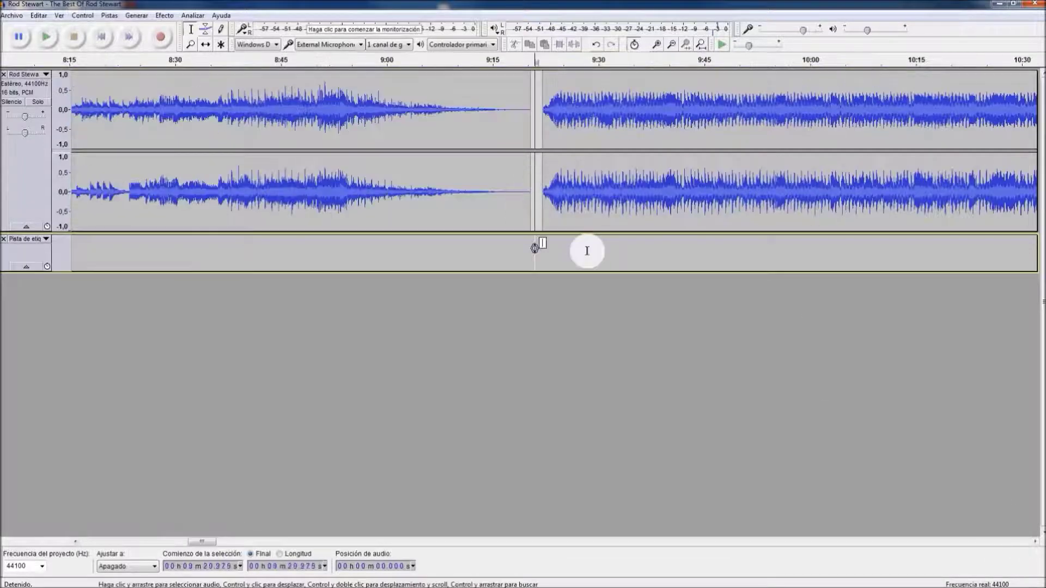
pyautogui.write('Baby Ja')
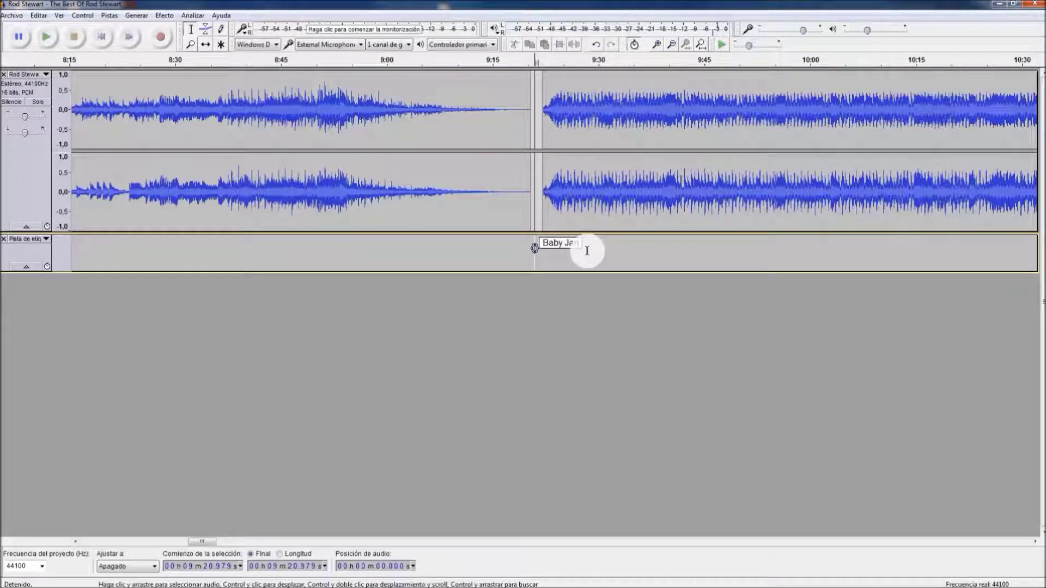
pyautogui.write('ne')
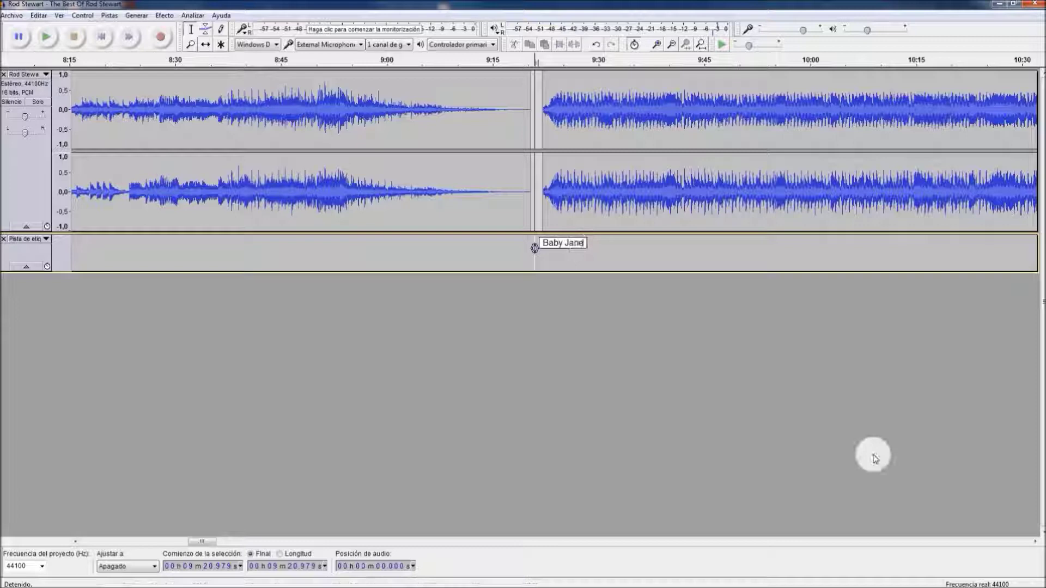
# - Add a label named "Da Ya Think I'm Sexy" right where the fourth song starts, at about 14:07.4
pyautogui.click(1018, 540)
pyautogui.click(1019, 541)
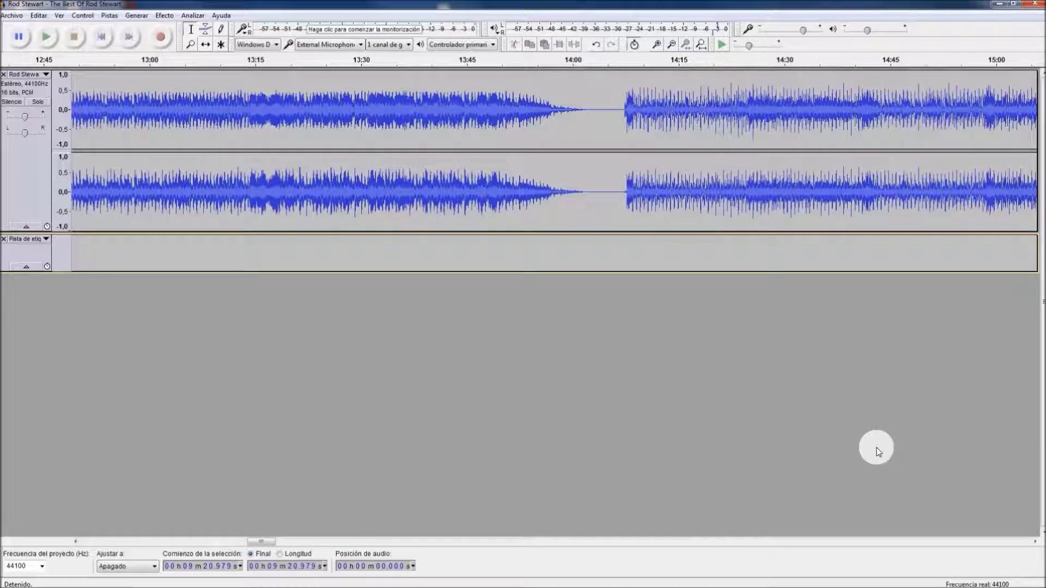
pyautogui.click(623, 111)
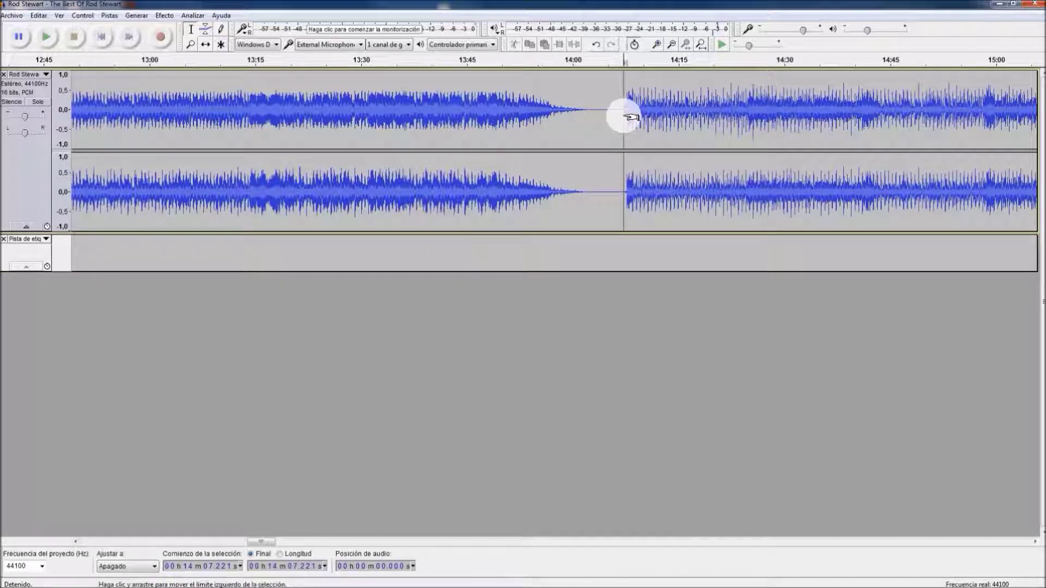
pyautogui.hotkey('ctrl', '1')
pyautogui.hotkey('ctrl', '1')
pyautogui.hotkey('ctrl', '1')
pyautogui.hotkey('ctrl', '1')
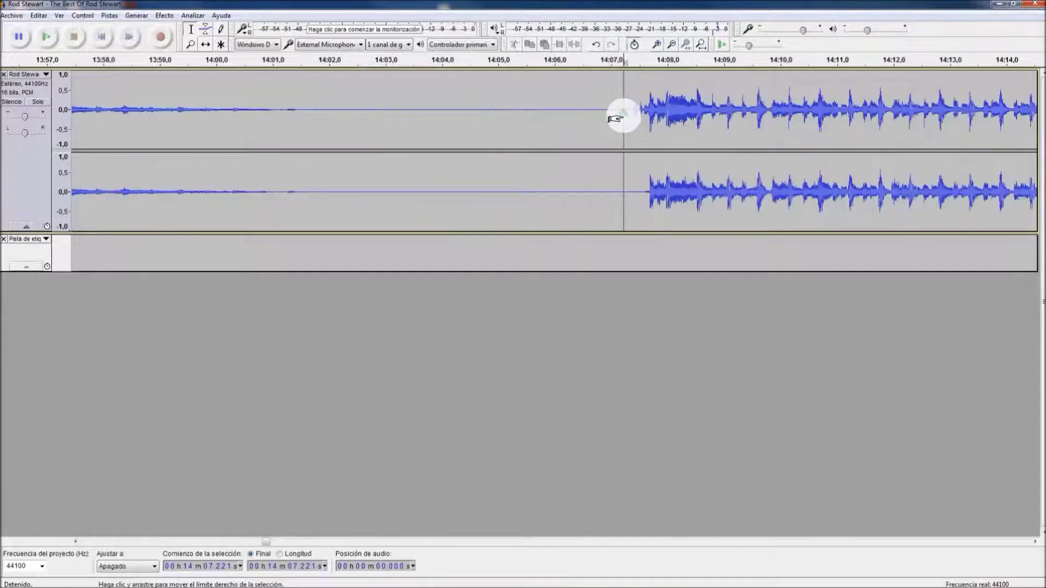
pyautogui.click(631, 105)
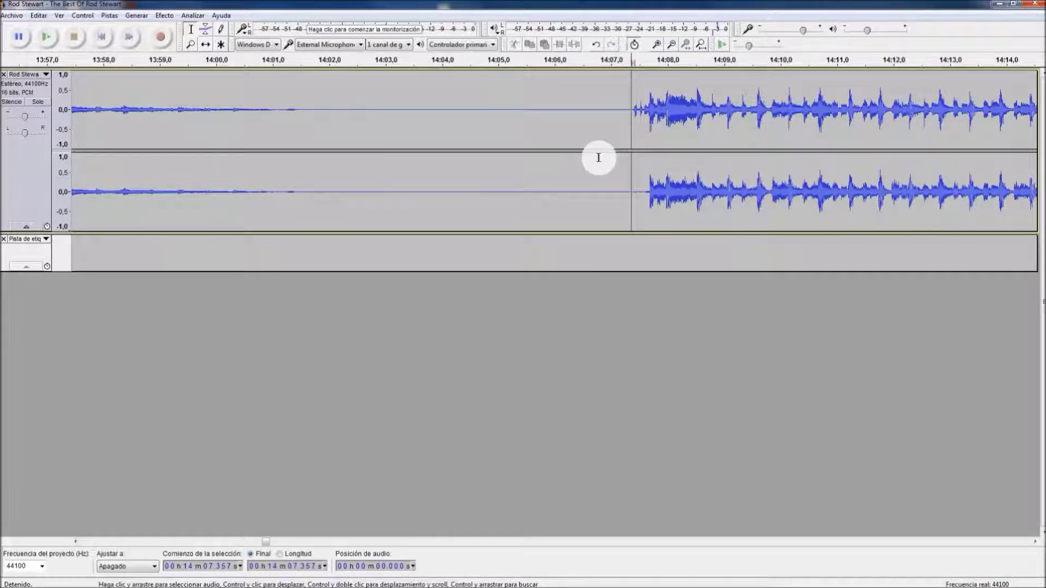
pyautogui.hotkey('ctrl', 'b')
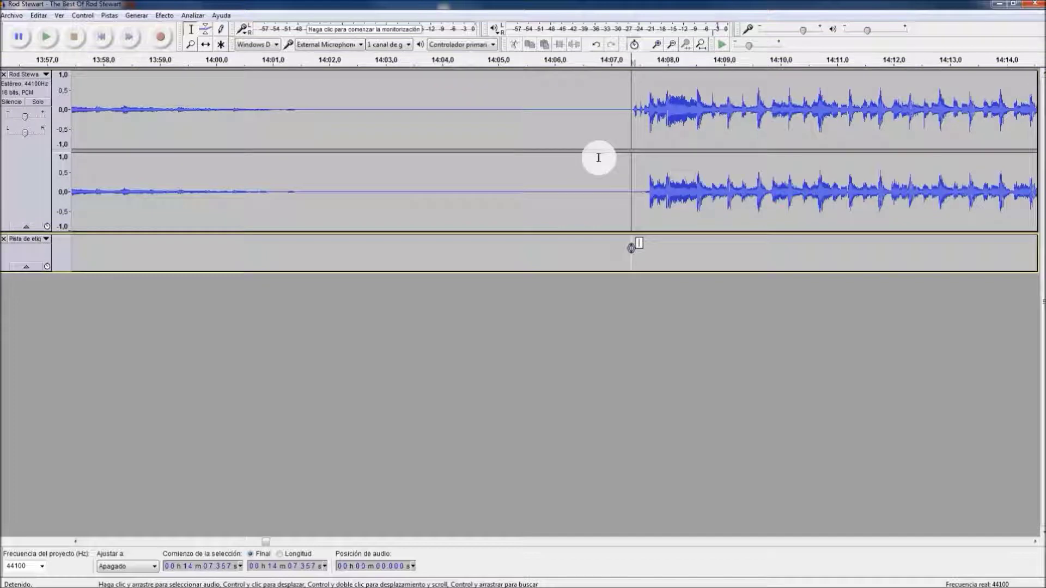
pyautogui.write('Da Ya T')
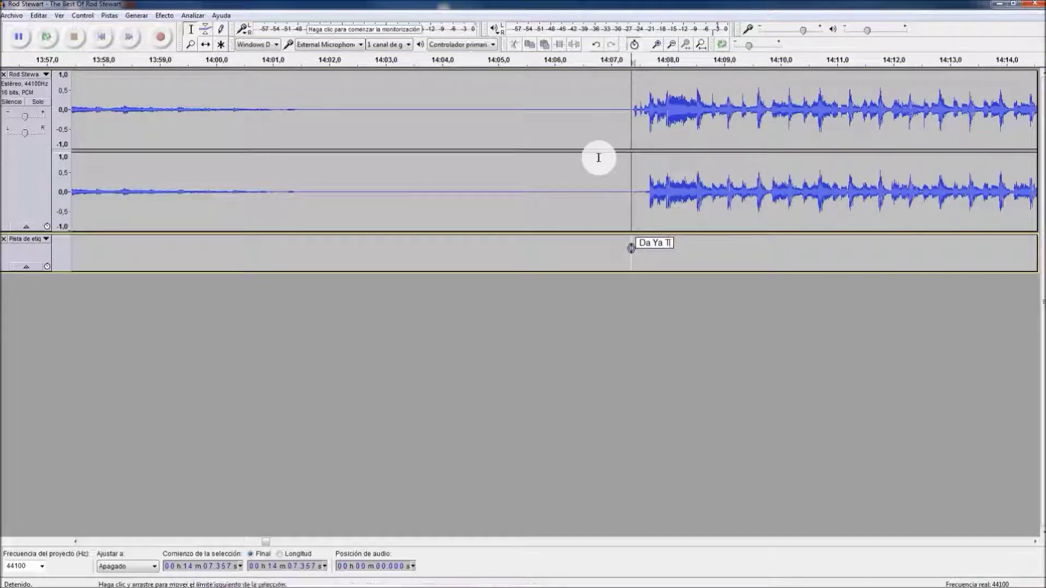
pyautogui.write("hink I'm Sexy")
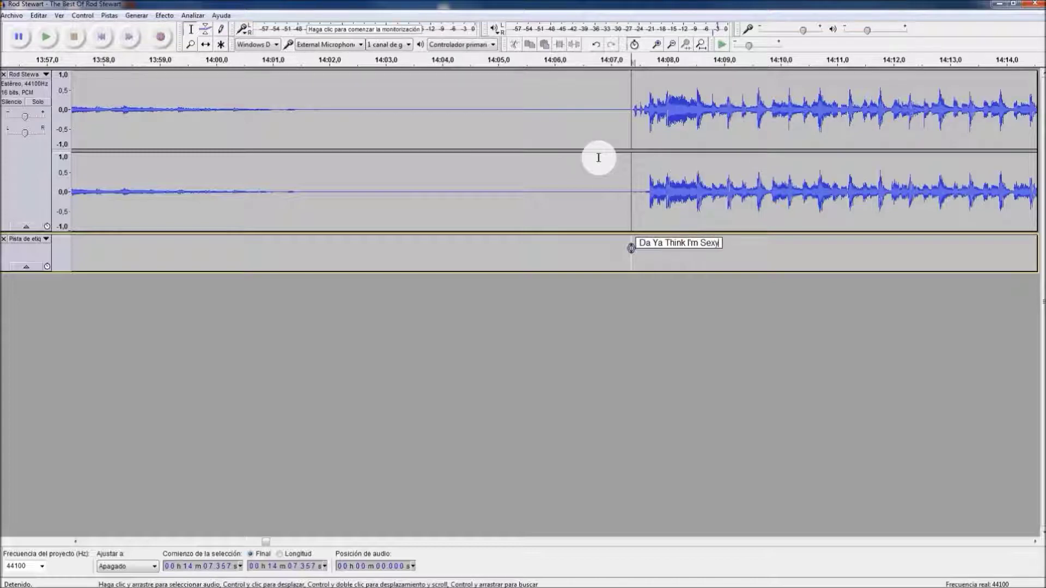
# - Add a label for the fifth song with the title "Was Only Joking"
pyautogui.scroll(-3, 477, 181)
pyautogui.scroll(1, 708, 159)
pyautogui.click(701, 240)
pyautogui.click(692, 244)
pyautogui.write('Was Only Joking')
# - Play the audio from about 23:04 to check where the fifth song ends and the sixth begins
pyautogui.click(988, 542)
pyautogui.click(230, 94)
pyautogui.click(46, 37)
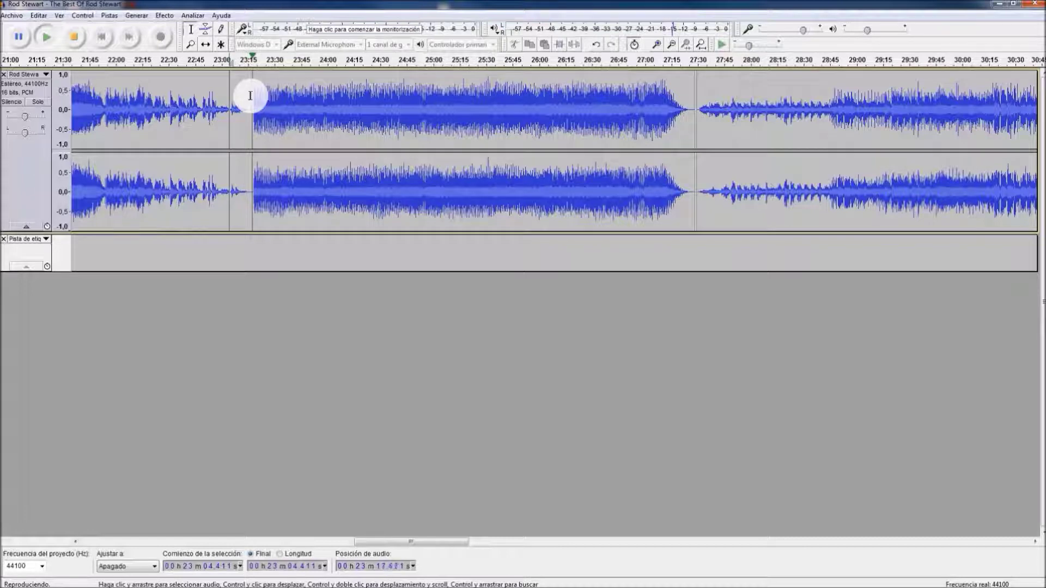
pyautogui.click(75, 40)
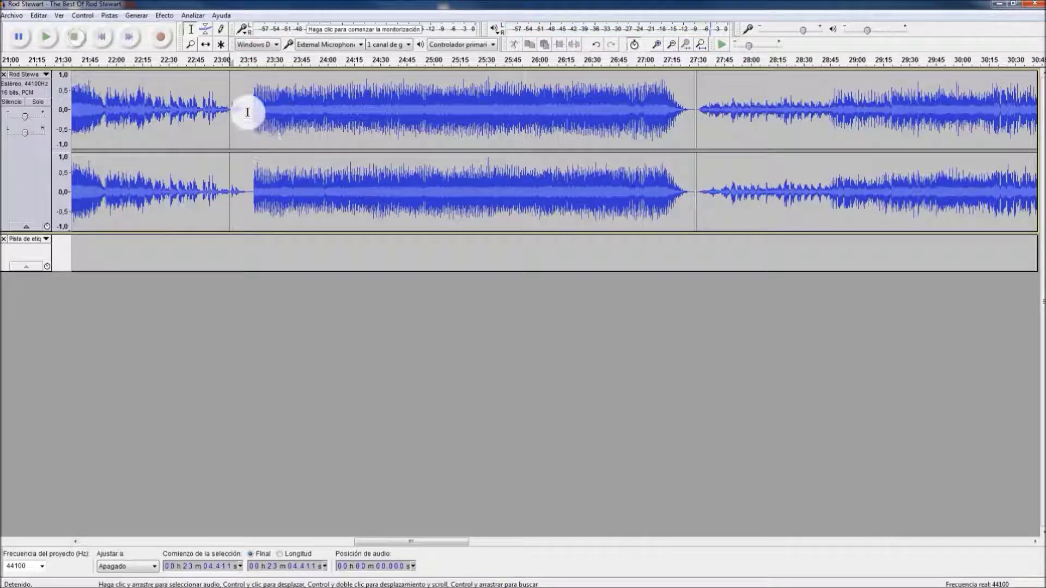
# - Add a label named "This Old Heart of Mine (Is Weak for You)" just before the sixth song starts, at about 23:18
pyautogui.click(252, 136)
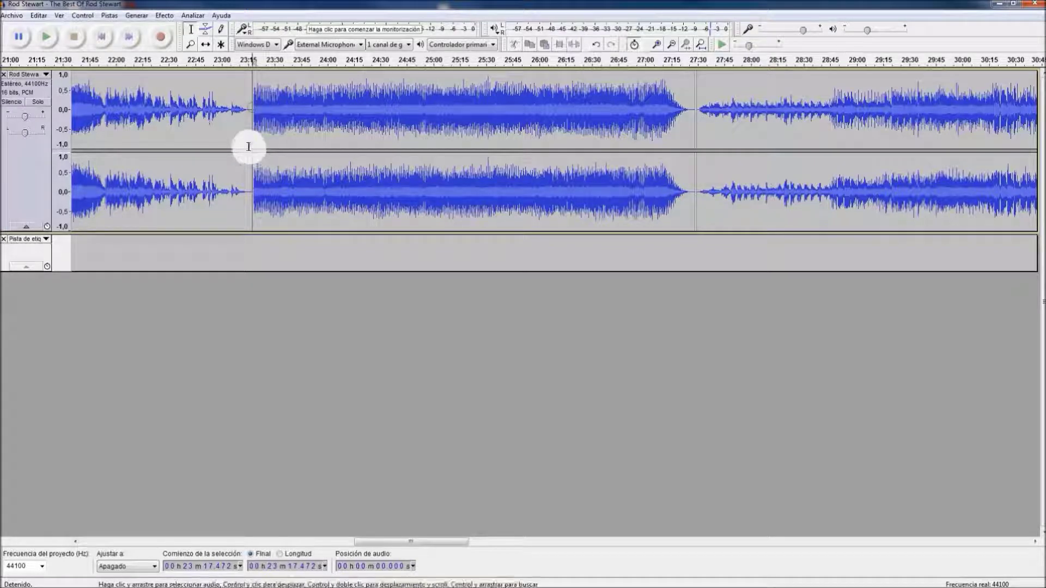
pyautogui.hotkey('ctrl', '1')
pyautogui.hotkey('ctrl', '1')
pyautogui.hotkey('ctrl', '1')
pyautogui.click(233, 159)
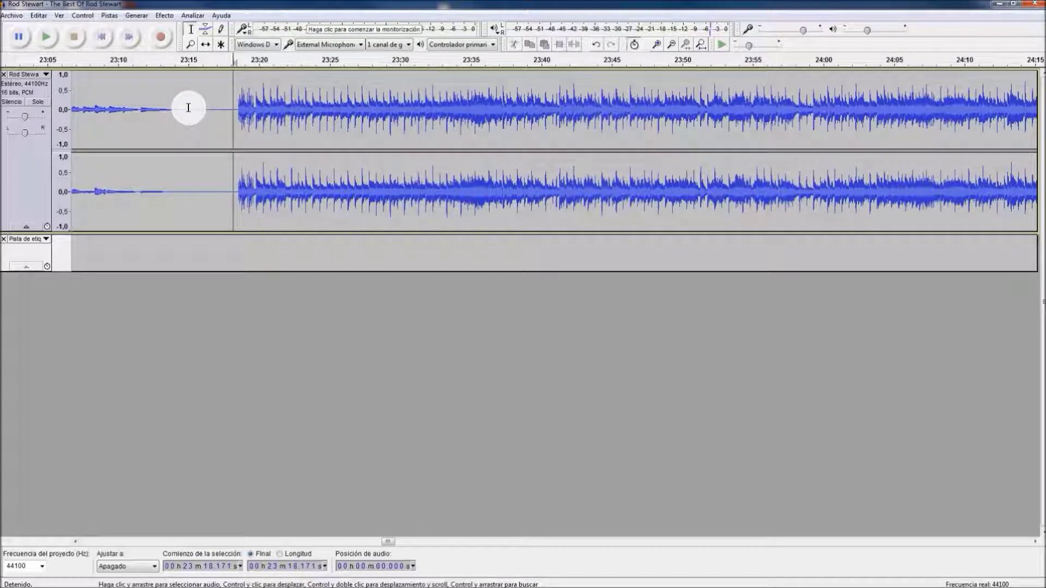
pyautogui.hotkey('ctrl', 'b')
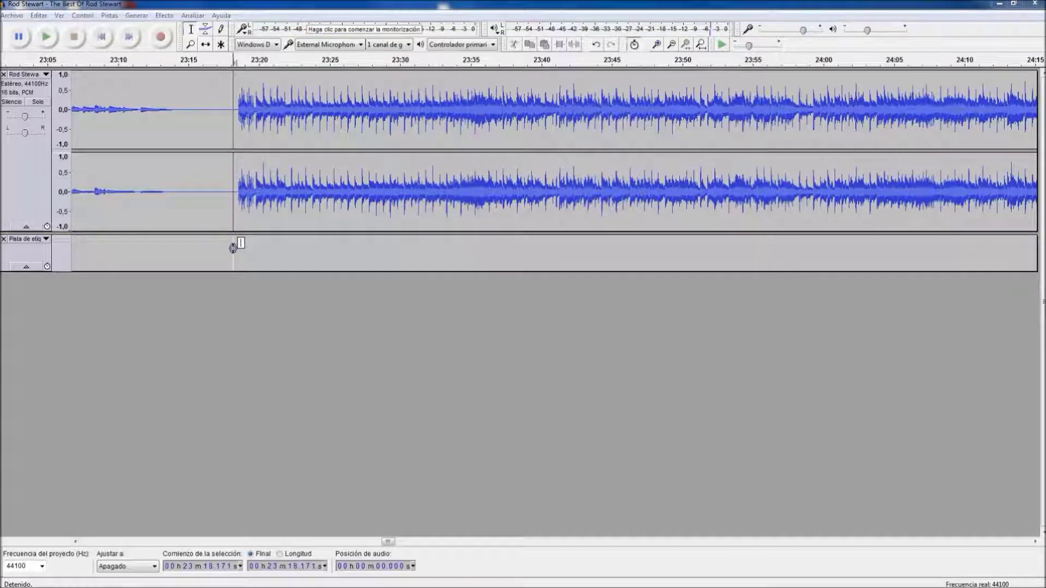
pyautogui.click(294, 289)
pyautogui.write('"This Old Heart of Mine (Is Weak for You)"')
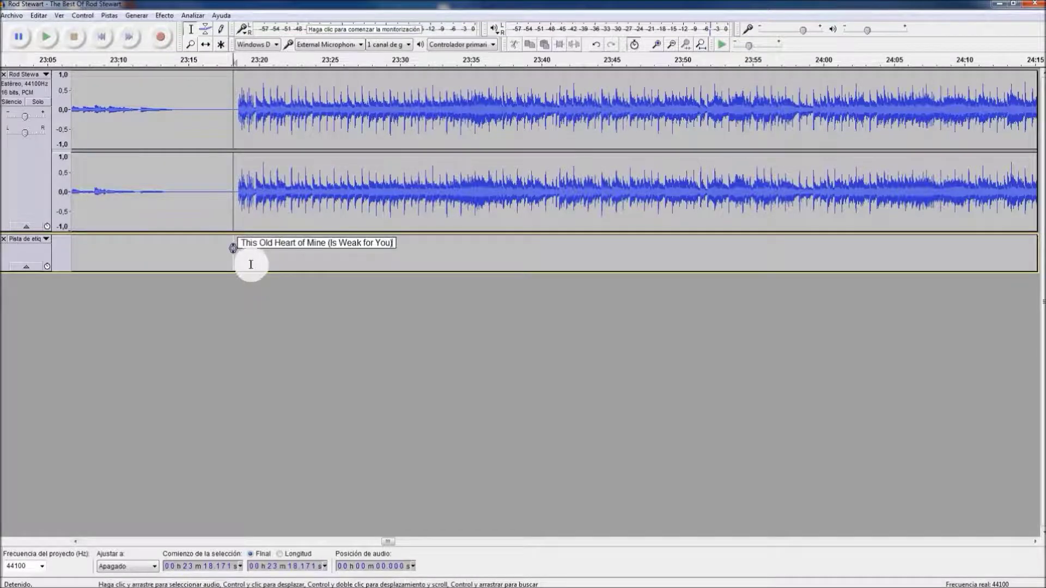
# - Add a label in the gap before the seventh song, at about 27:29
pyautogui.click(828, 542)
pyautogui.click(882, 185)
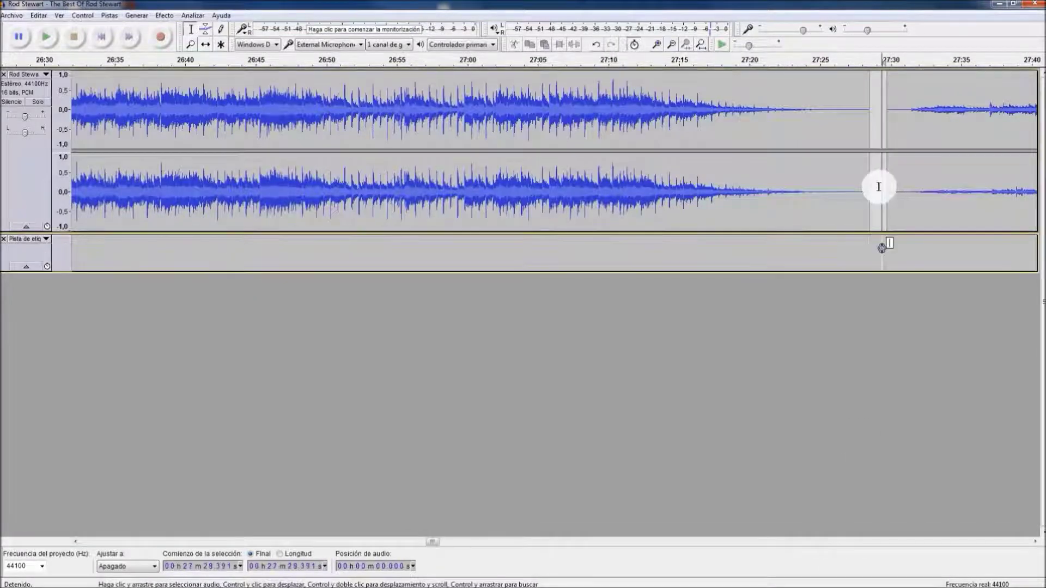
# - Add a label named "I Dont Want To Talk About It" in the gap before the eighth song, at about 31:53.6
pyautogui.click(1000, 541)
pyautogui.click(1000, 541)
pyautogui.click(1000, 541)
pyautogui.click(747, 186)
pyautogui.hotkey('ctrl', 'b')
pyautogui.write('I Dont Want')
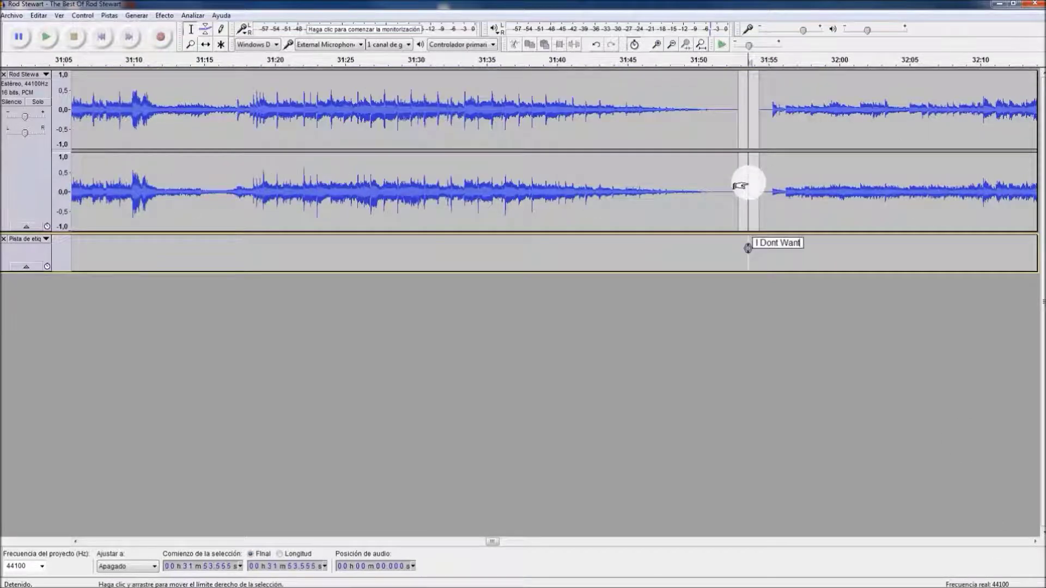
pyautogui.write(' To Talk About It')
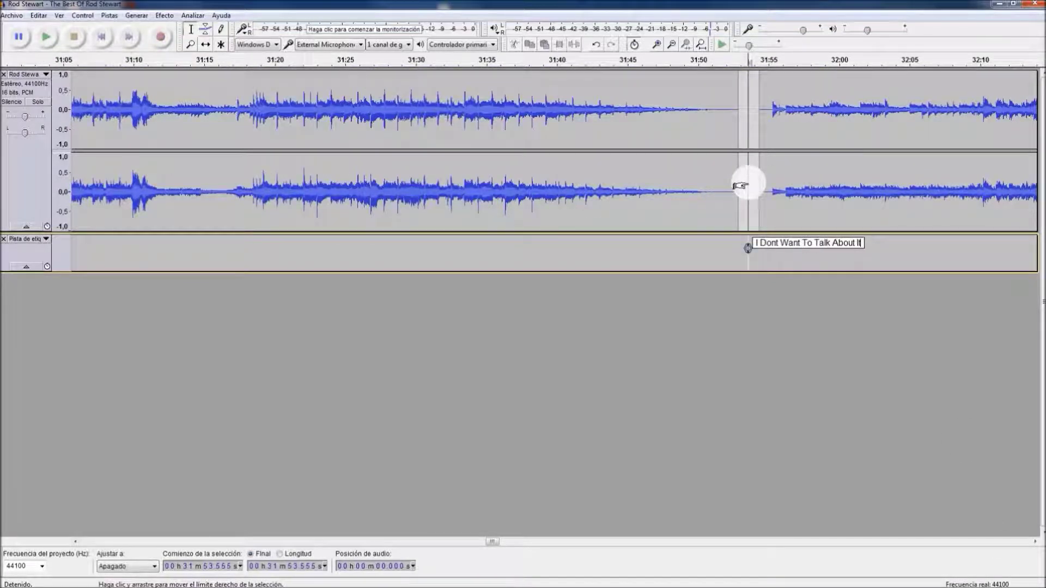
# - Insert the missing apostrophe in the current label so its title reads "I Don't Want To Talk About It"
pyautogui.press('Home')
pyautogui.press('Right')
pyautogui.press('Right')
pyautogui.press('Right')
pyautogui.press('Right')
pyautogui.press('Right')
pyautogui.write("'")
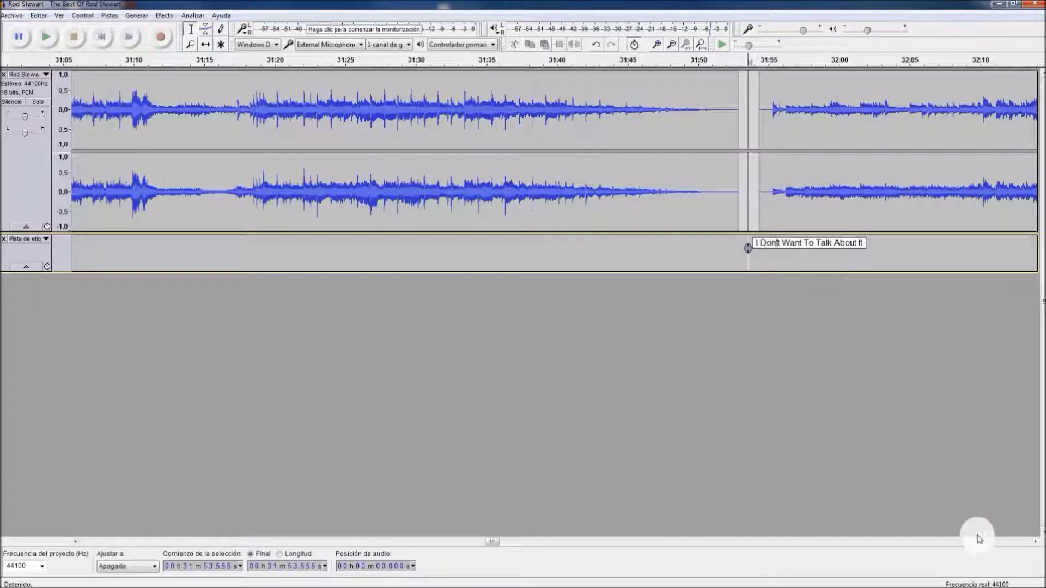
# - Play the recording from the gap before the ninth song, at about 36:45, to locate where the song begins
pyautogui.click(1026, 542)
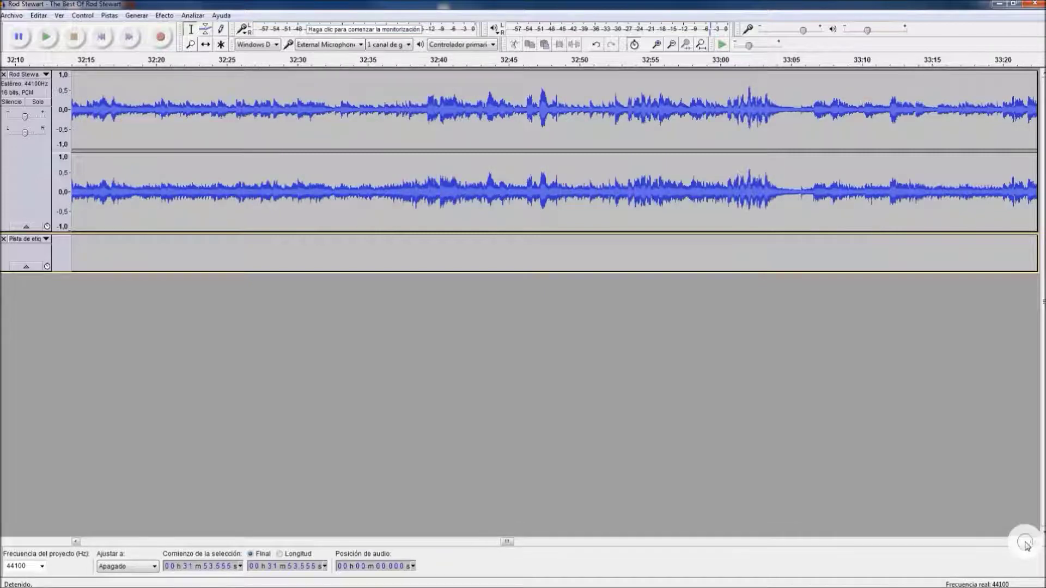
pyautogui.click(1026, 542)
pyautogui.click(1026, 542)
pyautogui.click(1026, 542)
pyautogui.click(1026, 543)
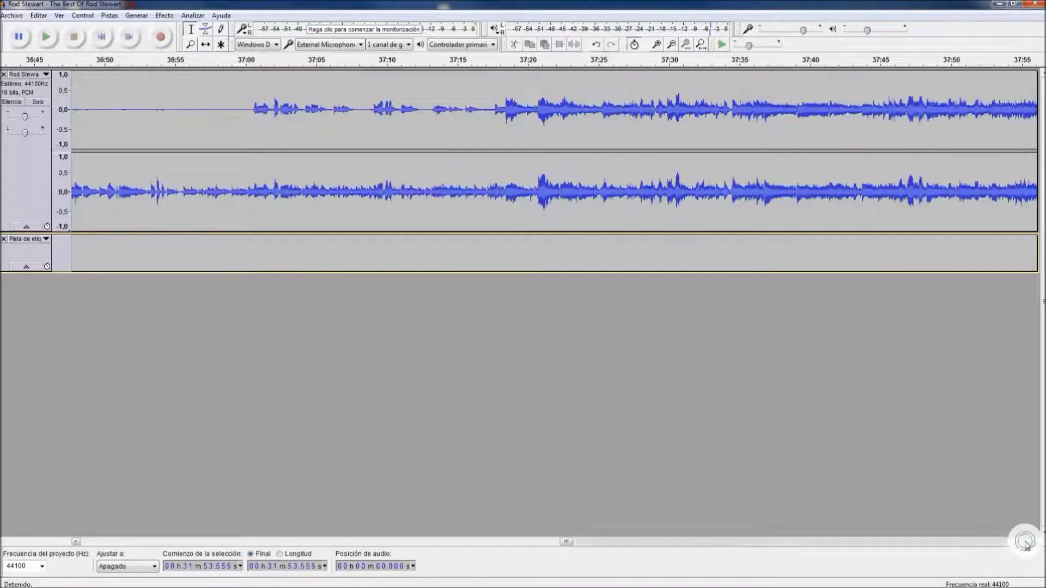
pyautogui.click(91, 541)
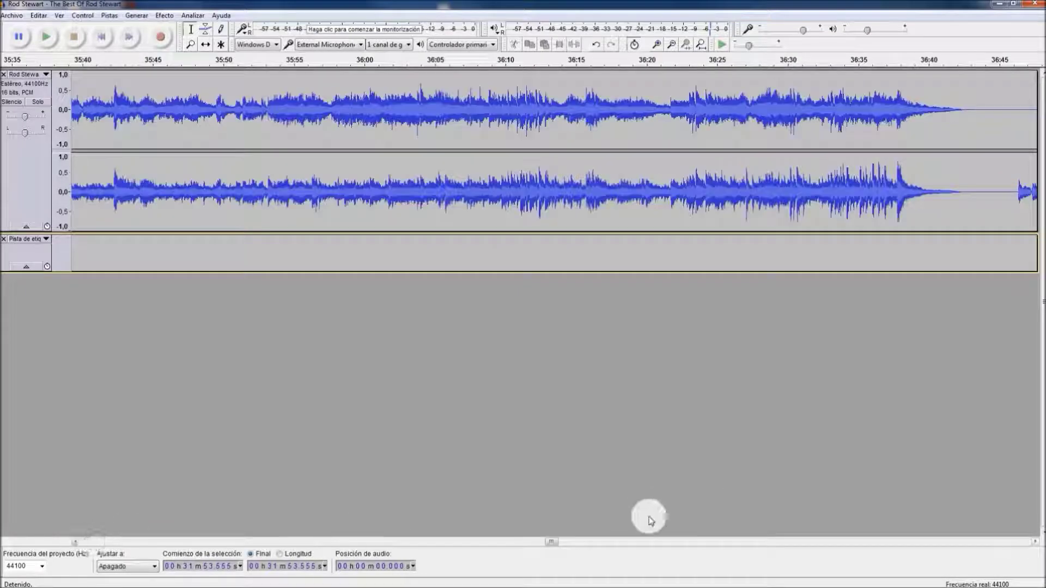
pyautogui.click(1034, 542)
pyautogui.click(1034, 542)
pyautogui.moveTo(1033, 541); pyautogui.dragTo(1033, 542)
pyautogui.click(545, 109)
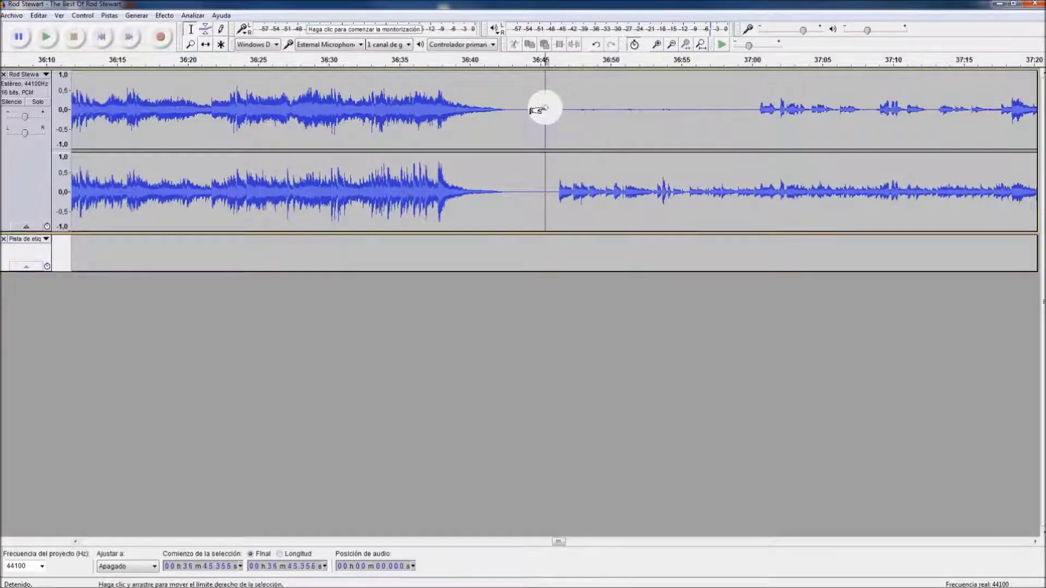
pyautogui.click(48, 37)
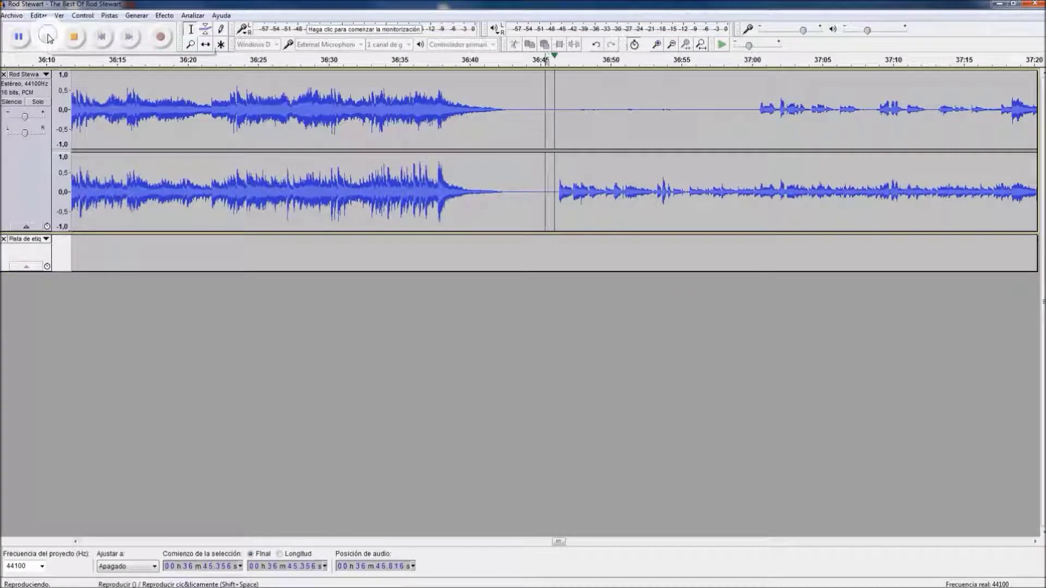
pyautogui.click(74, 37)
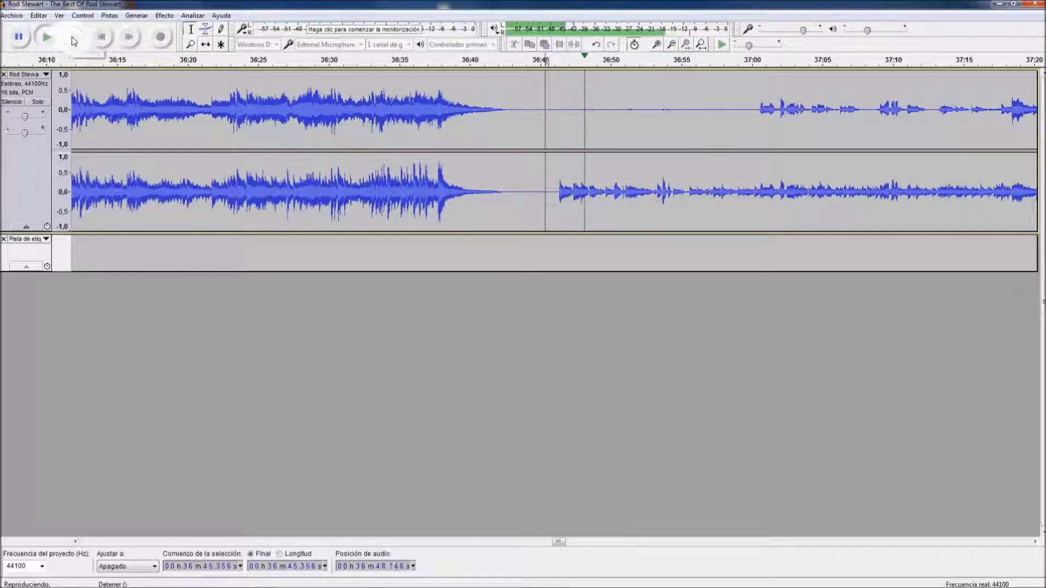
# - Add a label named "You're in My Heart (The Final Acclaim)" just before the ninth song starts, at about 36:46.2
pyautogui.click(557, 189)
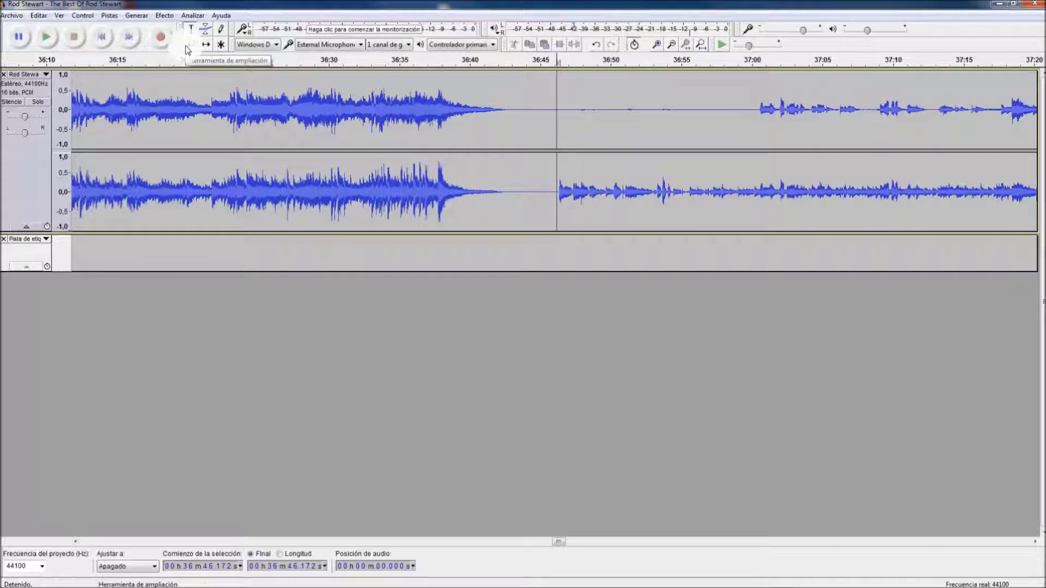
pyautogui.hotkey('ctrl', 'b')
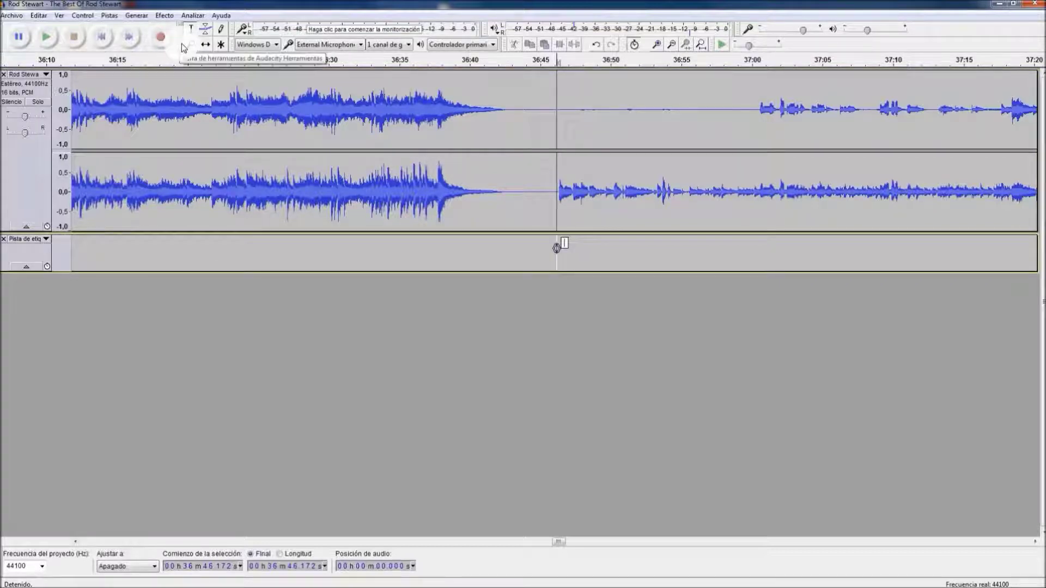
pyautogui.write('You')
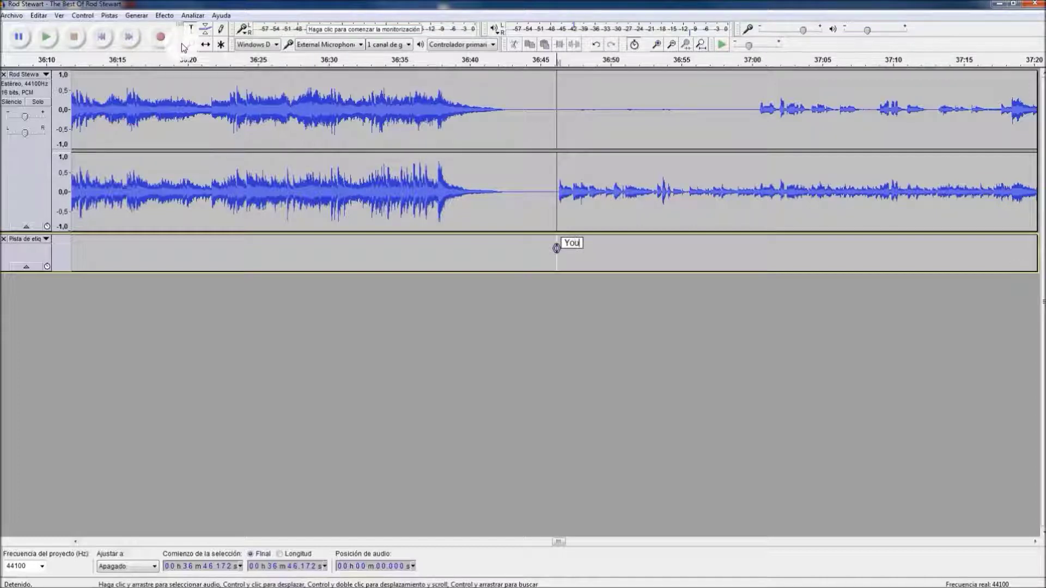
pyautogui.write("'re in My Hea")
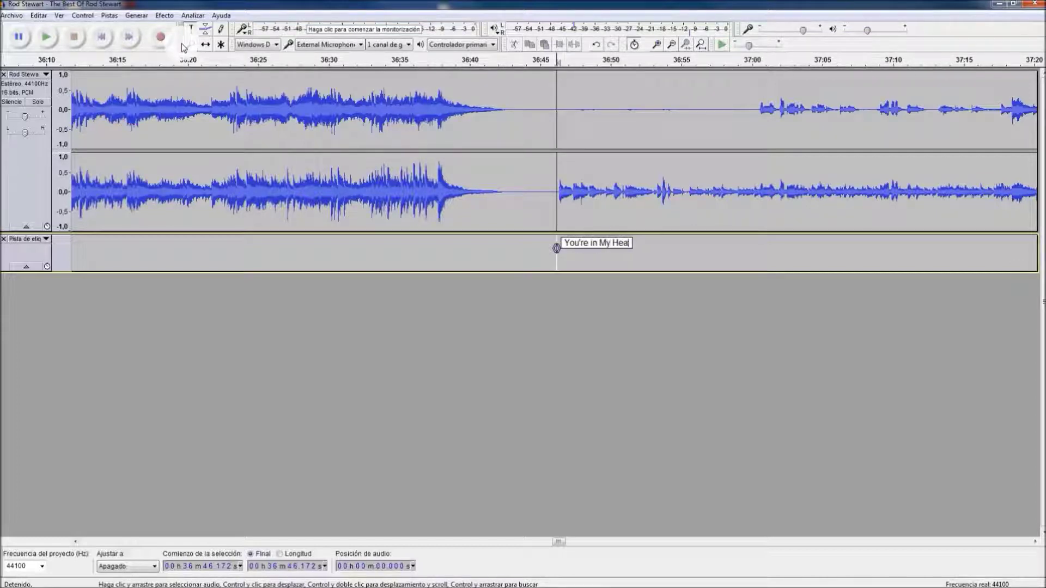
pyautogui.write('rt (The Final Acclaim')
# - Add a label named "Young Turks" just before the tenth song starts, at about 41:16.4
pyautogui.hscroll(10, 531, 267)
pyautogui.click(531, 267)
pyautogui.write('Young Turks')
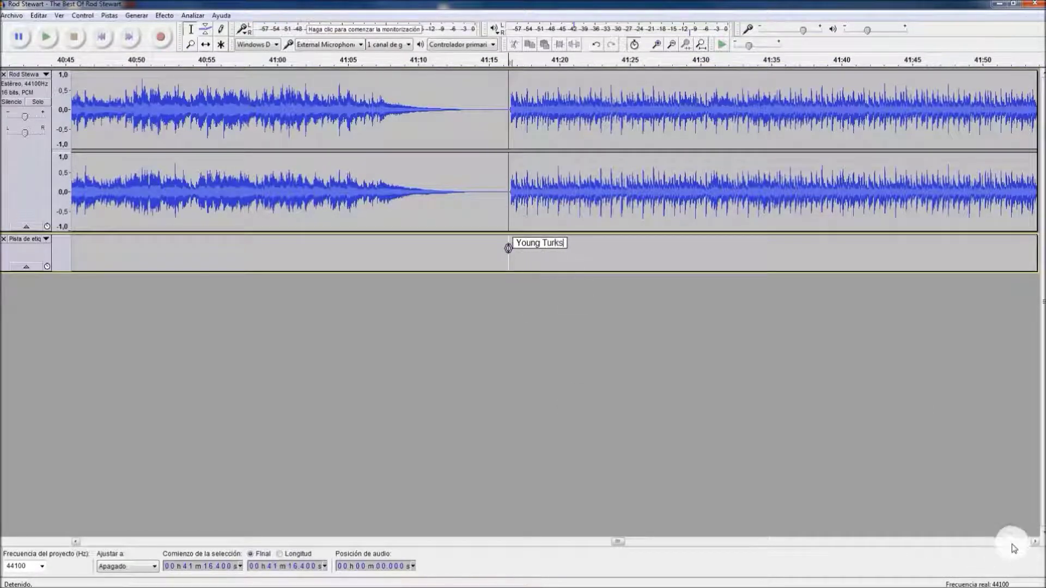
# - Add a label named "What Am I Gonna Do (I'm So in Love with You)" in the gap before the eleventh song, at about 45:50.5
pyautogui.click(1011, 543)
pyautogui.click(514, 252)
pyautogui.hotkey('ctrl', 'b')
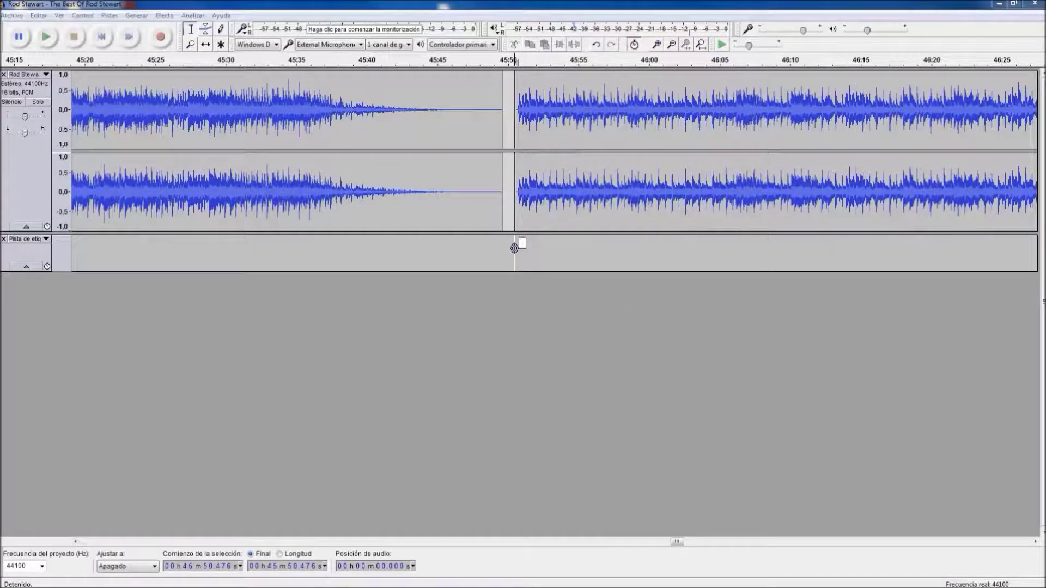
pyautogui.click(541, 264)
pyautogui.write('"What Am I Gonna Do (I\'m So in Love with You)')
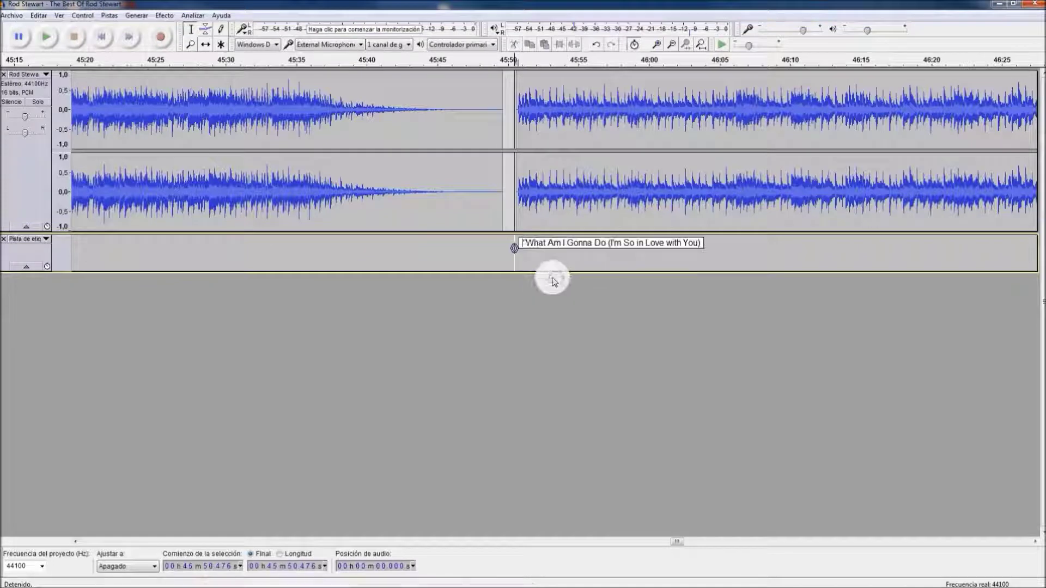
pyautogui.press('Return')
# - Add a label named "The First Cut is The Deepest" in the gap before the twelfth song
pyautogui.click(1018, 543)
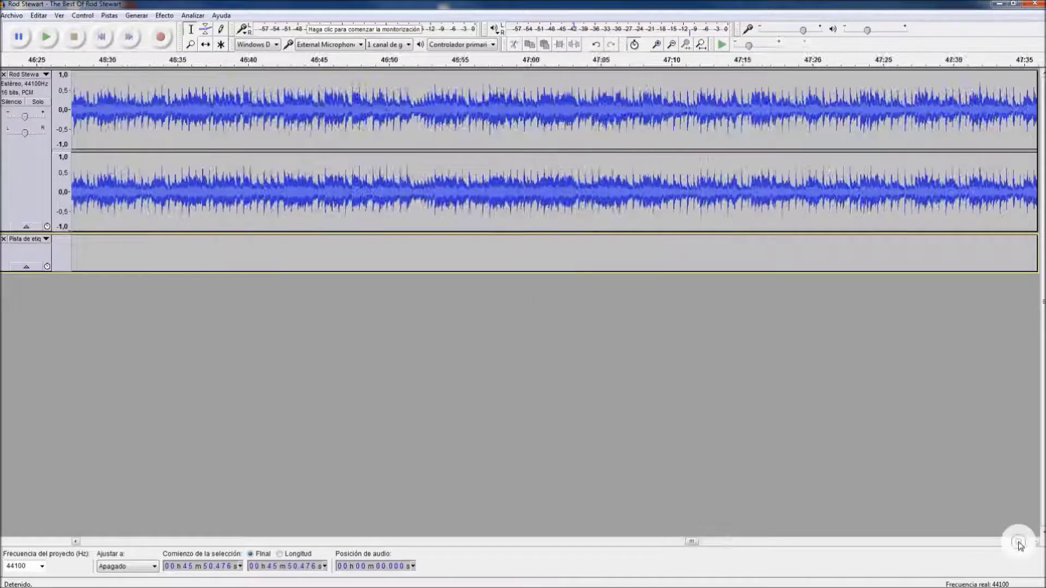
pyautogui.doubleClick(1018, 543)
pyautogui.click(679, 209)
pyautogui.write('The First Cut is The Deepest')
pyautogui.press('Return')
# - Add a label named "The Killing of Georgie (Part I and II)" in the gap before the thirteenth song, at about 53:20.5
pyautogui.doubleClick(1019, 542)
pyautogui.click(1018, 541)
pyautogui.click(1019, 542)
pyautogui.click(107, 213)
pyautogui.hotkey('ctrl', 'b')
pyautogui.write('The Killing of Georgie')
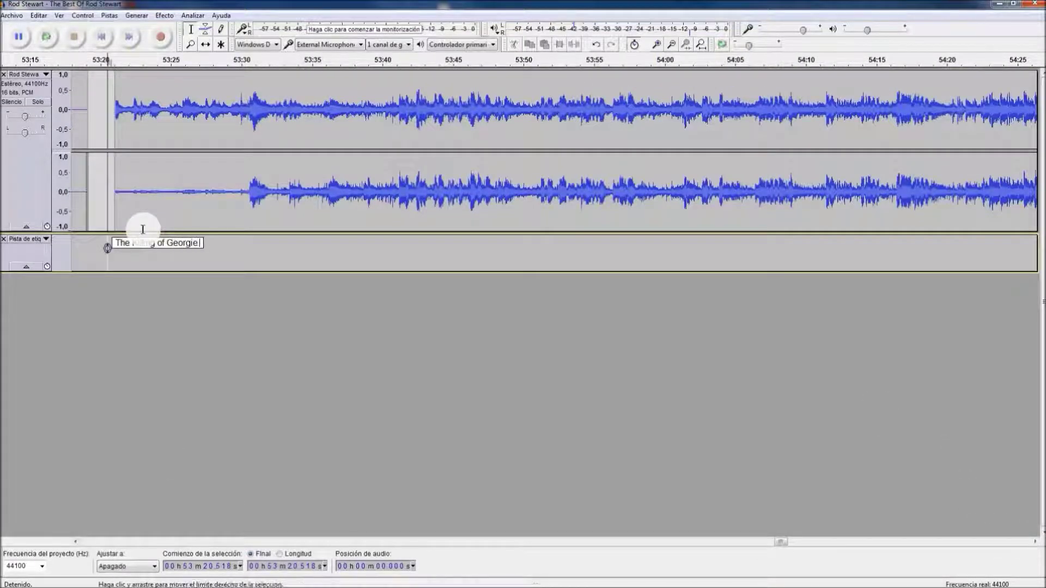
pyautogui.write(' (Part I and II')
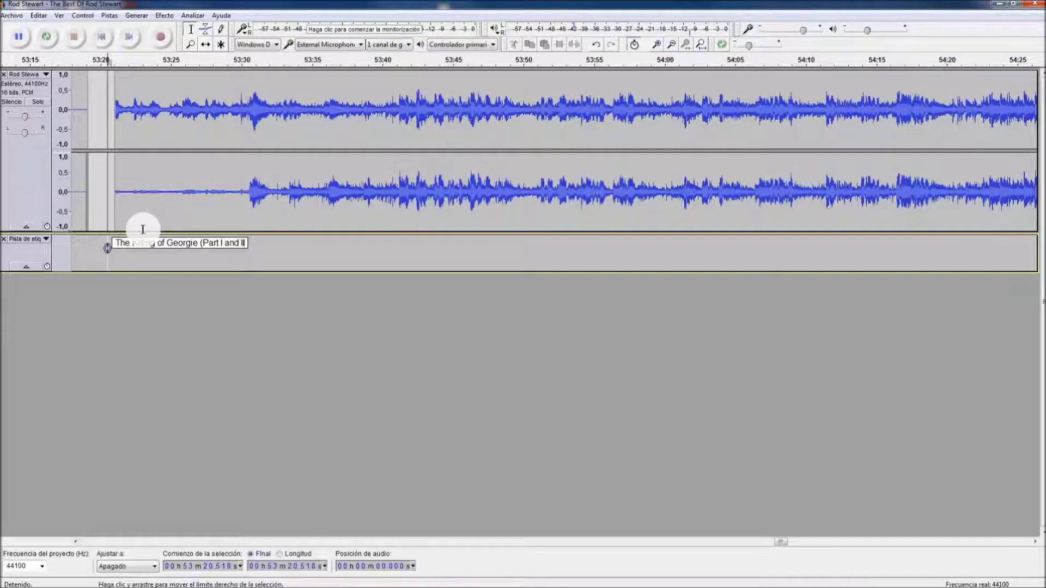
# - Play the gap before the fourteenth song and add a label named "Tonight's the Night (Gonna Be Alright)" at about 59:50.9
pyautogui.click(917, 541)
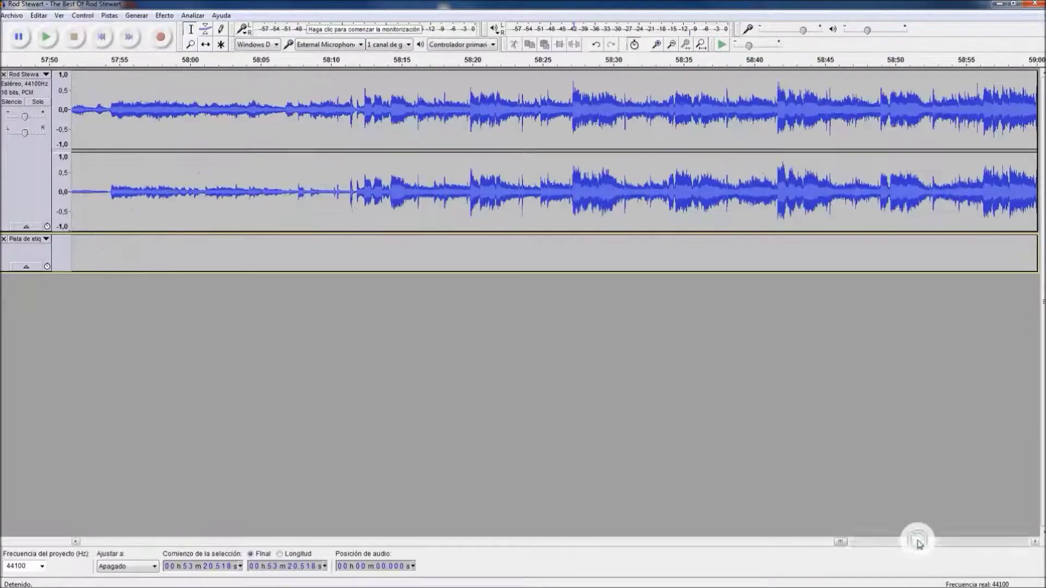
pyautogui.click(1007, 541)
pyautogui.click(1007, 541)
pyautogui.click(240, 107)
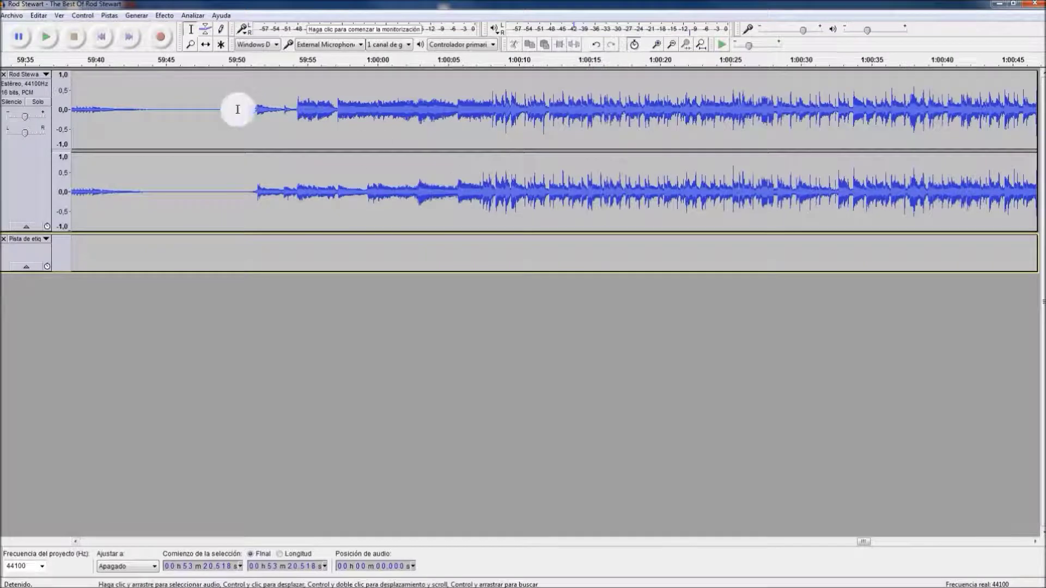
pyautogui.press('space')
pyautogui.click(249, 96)
pyautogui.hotkey('ctrl', 'b')
pyautogui.write("Tonight's the Ni")
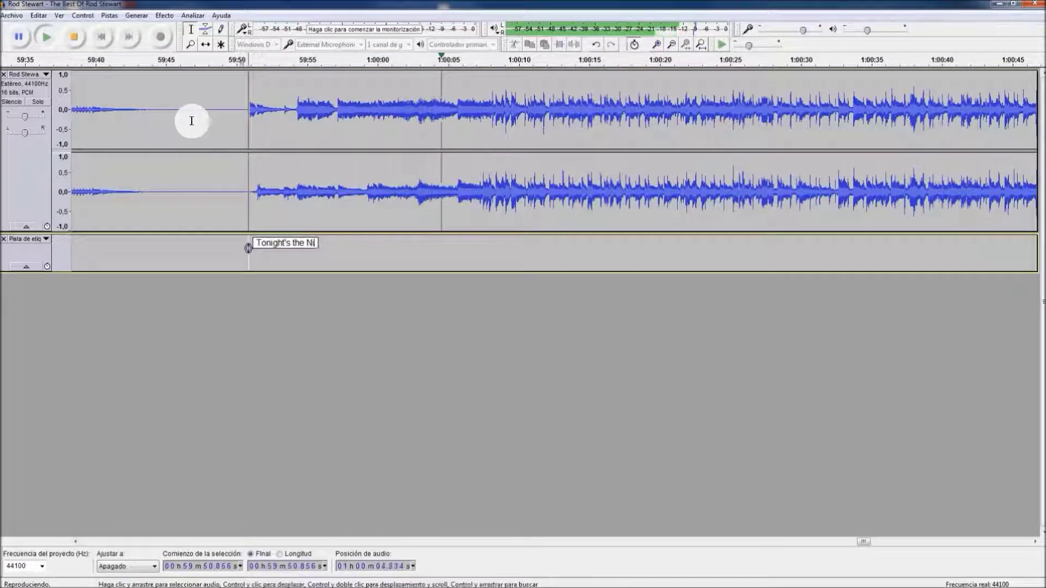
pyautogui.write('ght (Gonna Be Alright)')
pyautogui.press('Return')
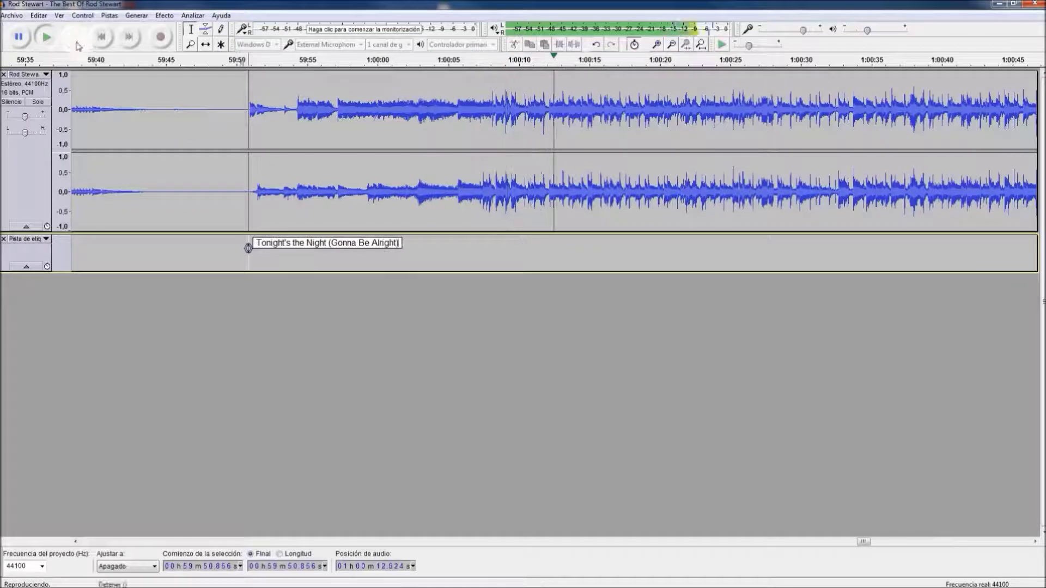
pyautogui.press('space')
# - Add a label named "Every Beat of My Heart" in the gap before the fifteenth song, at about 1:03:26.9
pyautogui.click(990, 542)
pyautogui.click(990, 541)
pyautogui.click(990, 542)
pyautogui.click(401, 104)
pyautogui.hotkey('ctrl', 'b')
pyautogui.write('Every Beat of My Heart')
# - Add a label named "Downtown Train" in the gap before the sixteenth song, at about 1:08:08.1
pyautogui.click(994, 542)
pyautogui.click(994, 543)
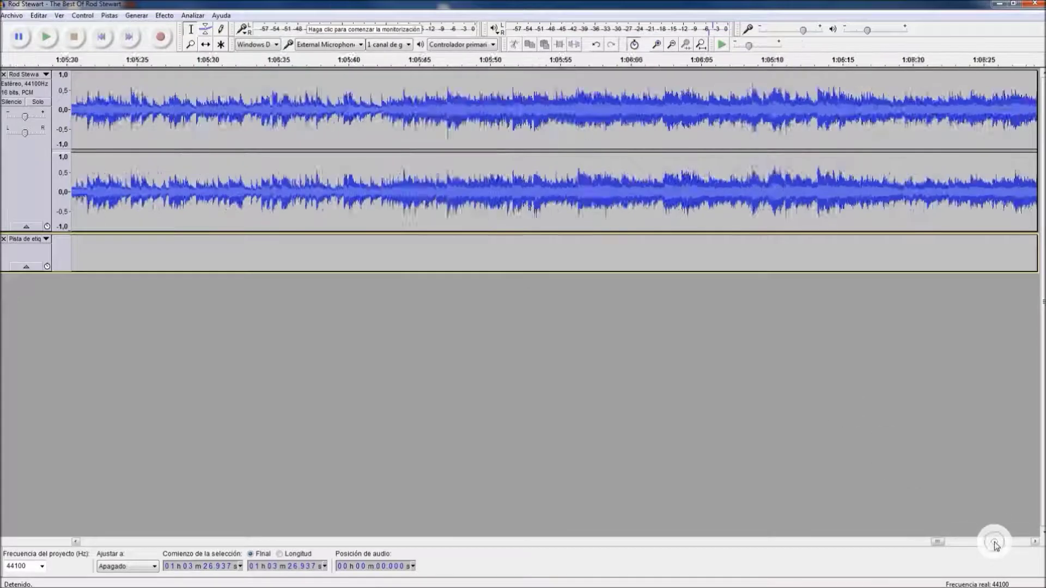
pyautogui.click(994, 543)
pyautogui.click(994, 542)
pyautogui.click(508, 200)
pyautogui.hotkey('ctrl', 'b')
pyautogui.write('Downtown Trai')
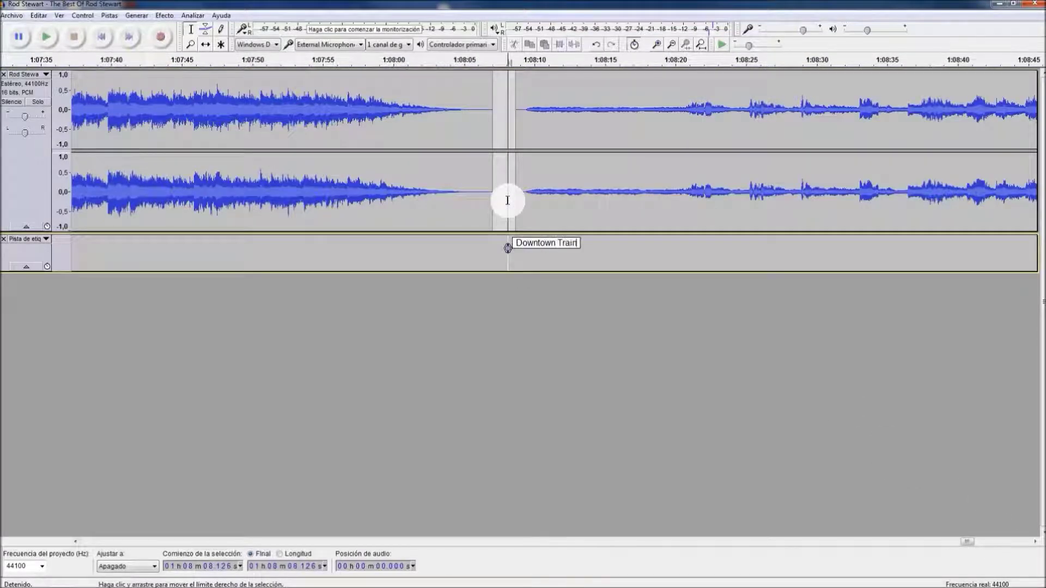
pyautogui.write('n')
# - Check the end of the recording for further songs and review the labels zoomed out, back to the album's start
pyautogui.click(1004, 541)
pyautogui.click(1003, 541)
pyautogui.click(1003, 541)
pyautogui.keyDown('ctrl'); pyautogui.scroll(-6, 299, 185); pyautogui.keyUp('ctrl')
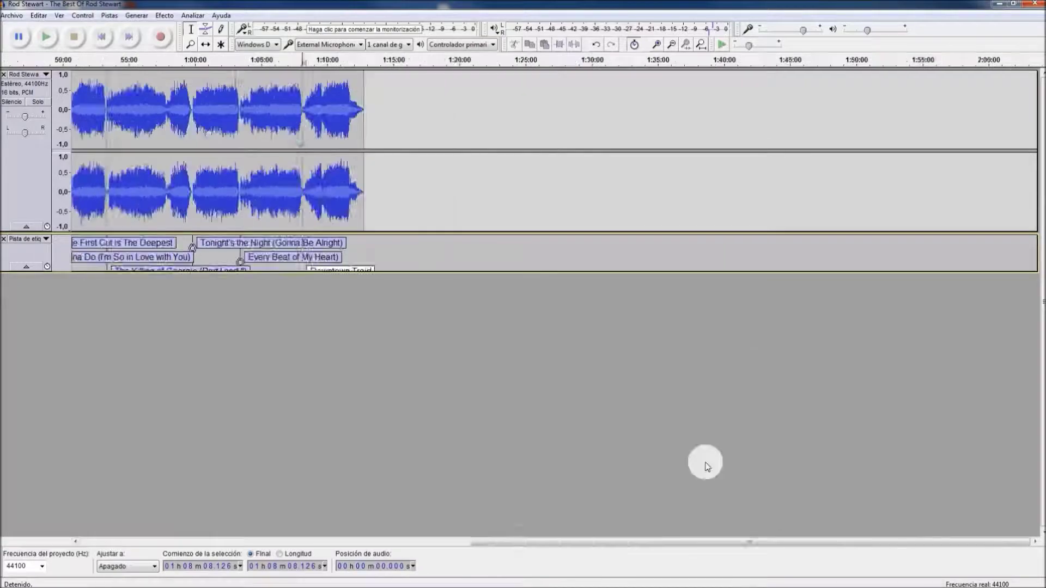
pyautogui.keyDown('ctrl'); pyautogui.scroll(2, 848, 546); pyautogui.keyUp('ctrl')
pyautogui.moveTo(847, 543); pyautogui.dragTo(84, 555)
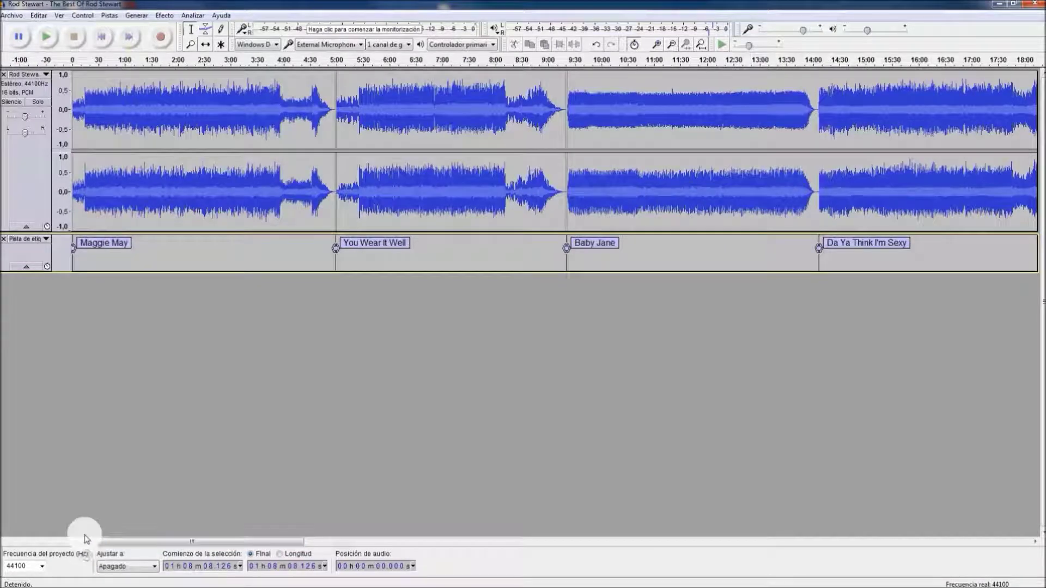
# - Open the project's metadata tags and set the artist to "Rod Stewart"
pyautogui.click(11, 16)
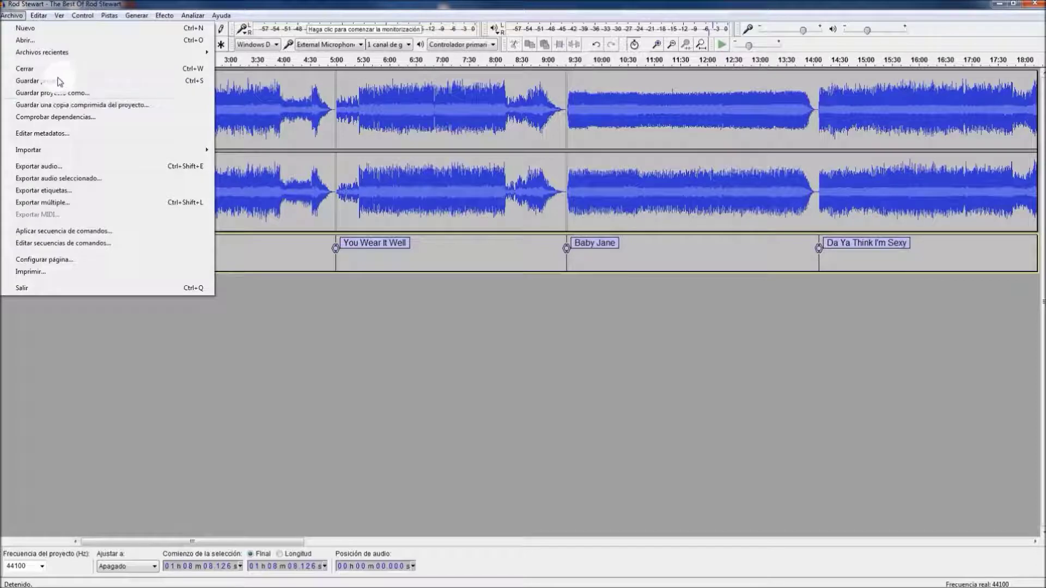
pyautogui.click(61, 133)
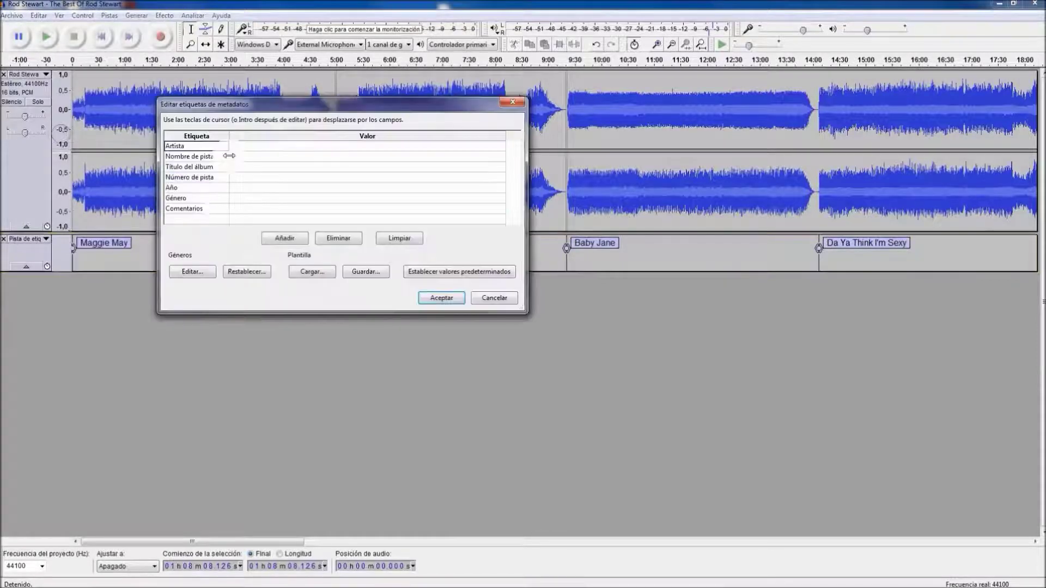
pyautogui.click(252, 147)
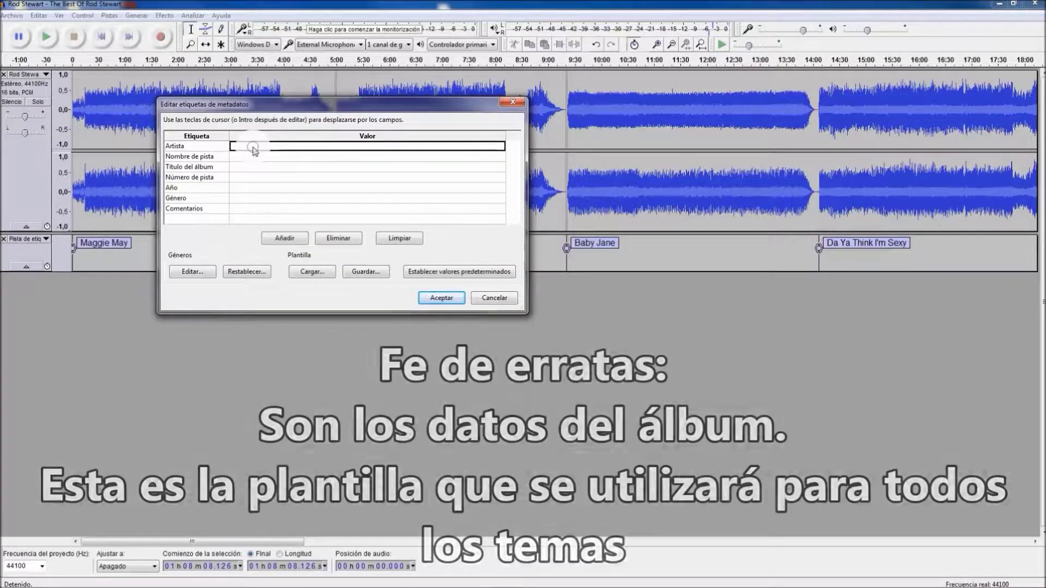
pyautogui.write('R')
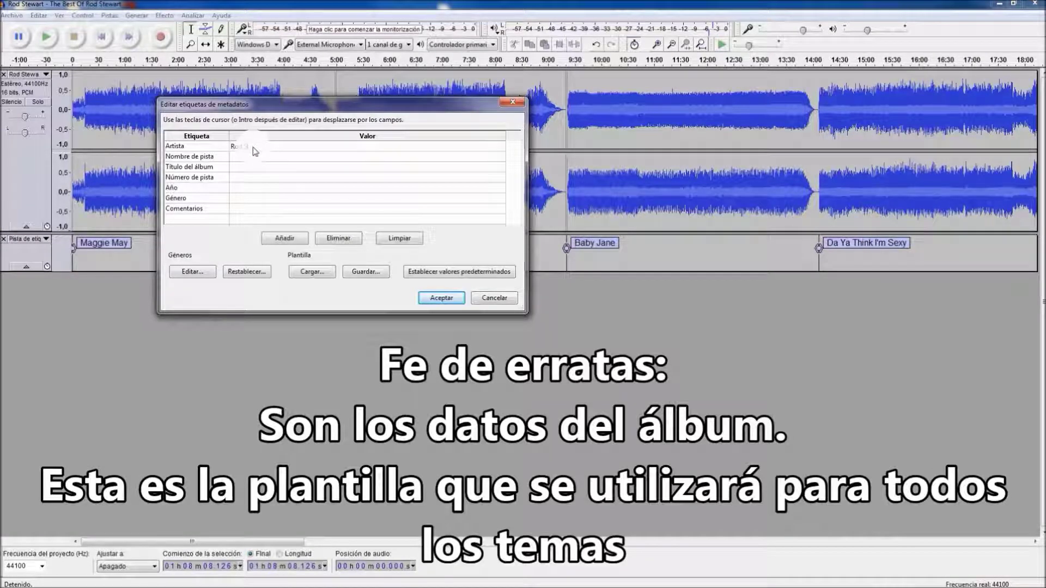
pyautogui.write('od Stewart')
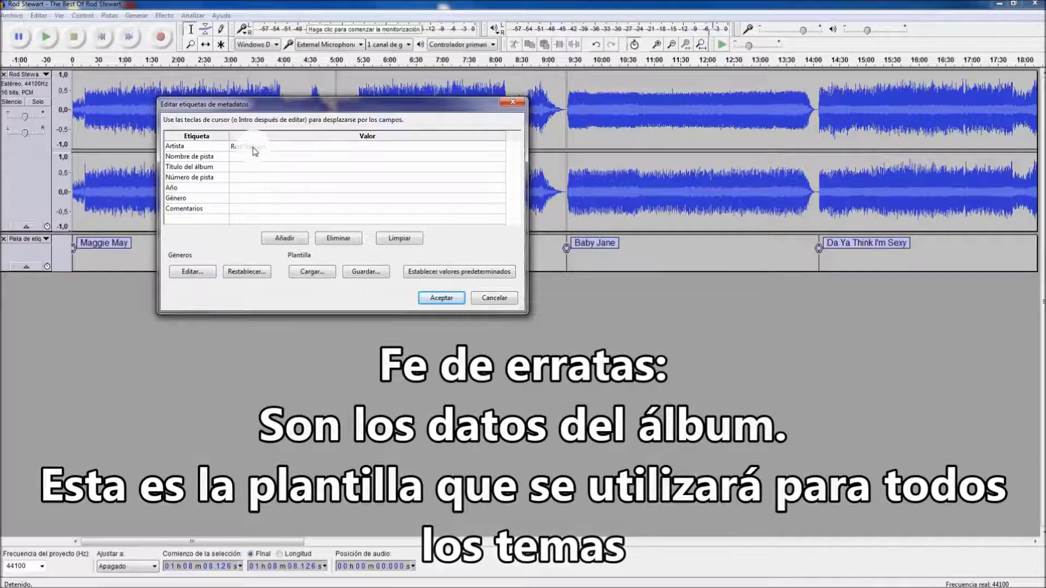
# - Leave the track name empty and set the album title tag to "The Best of Rod Stewart"
pyautogui.click(238, 158)
pyautogui.click(240, 167)
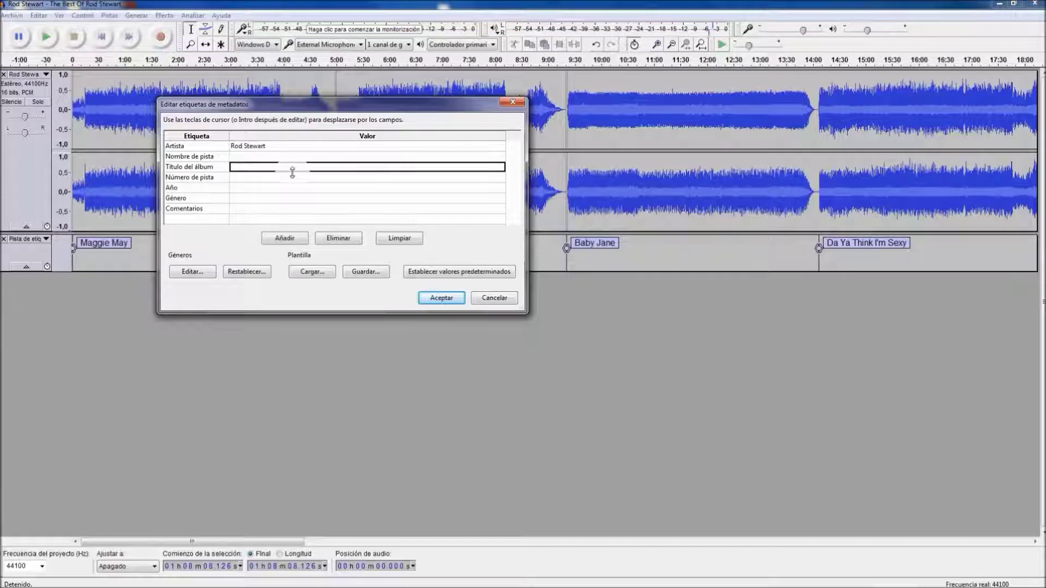
pyautogui.write('G')
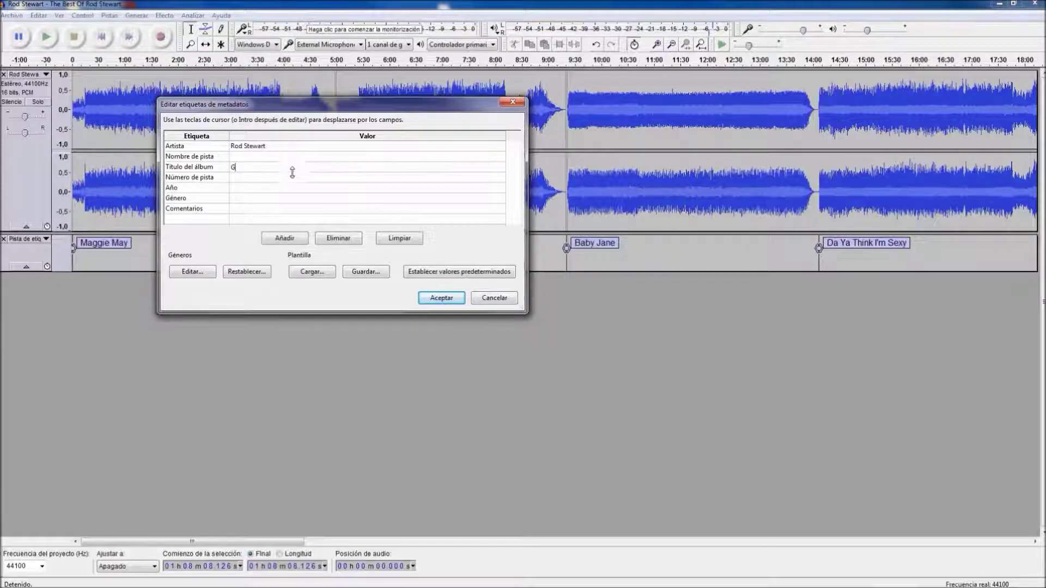
pyautogui.write('reatest H')
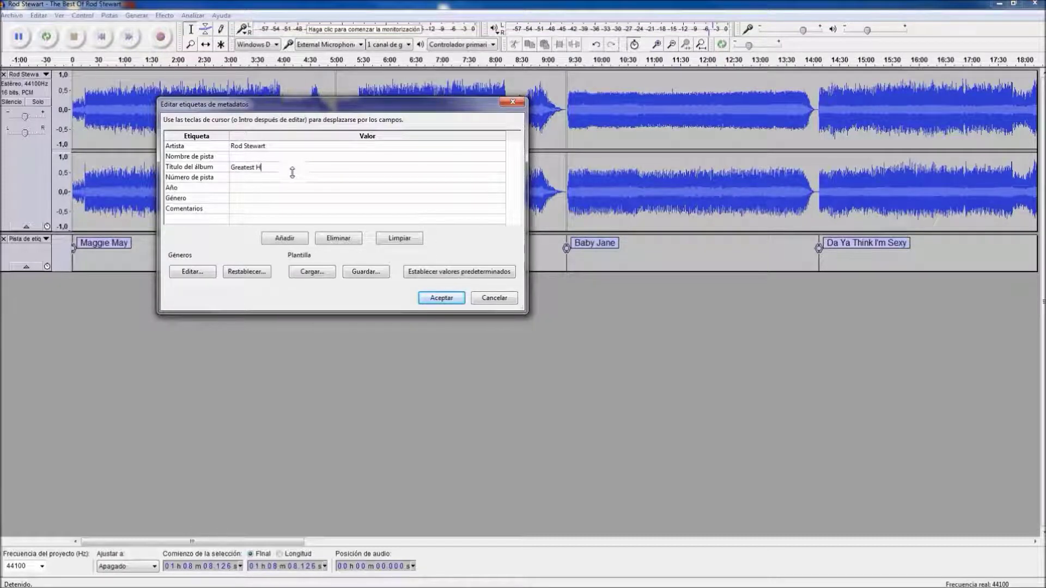
pyautogui.write('o')
pyautogui.press('BackSpace')
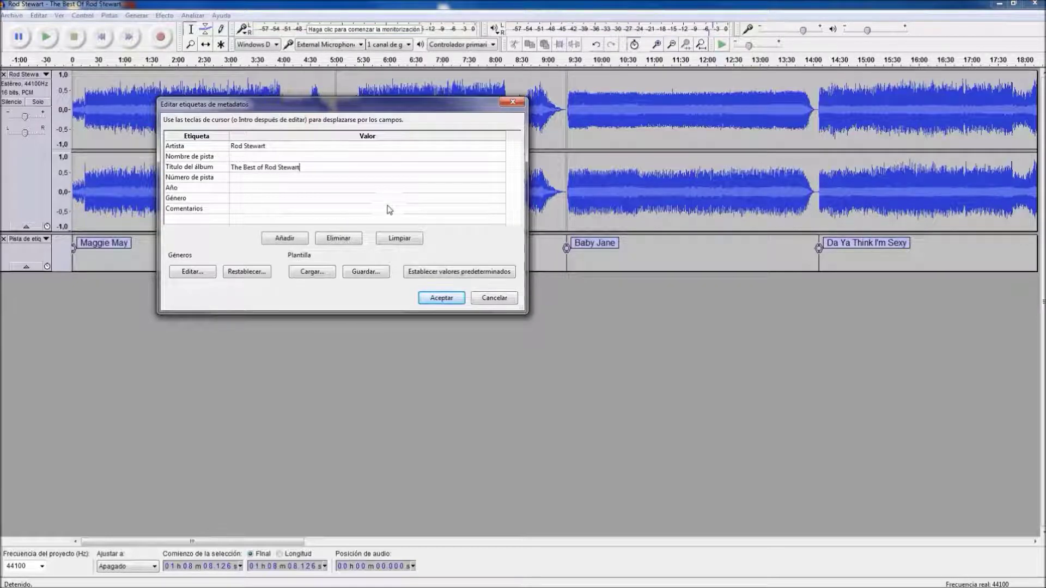
# - Set the year tag of the album metadata to 1989
pyautogui.click(239, 191)
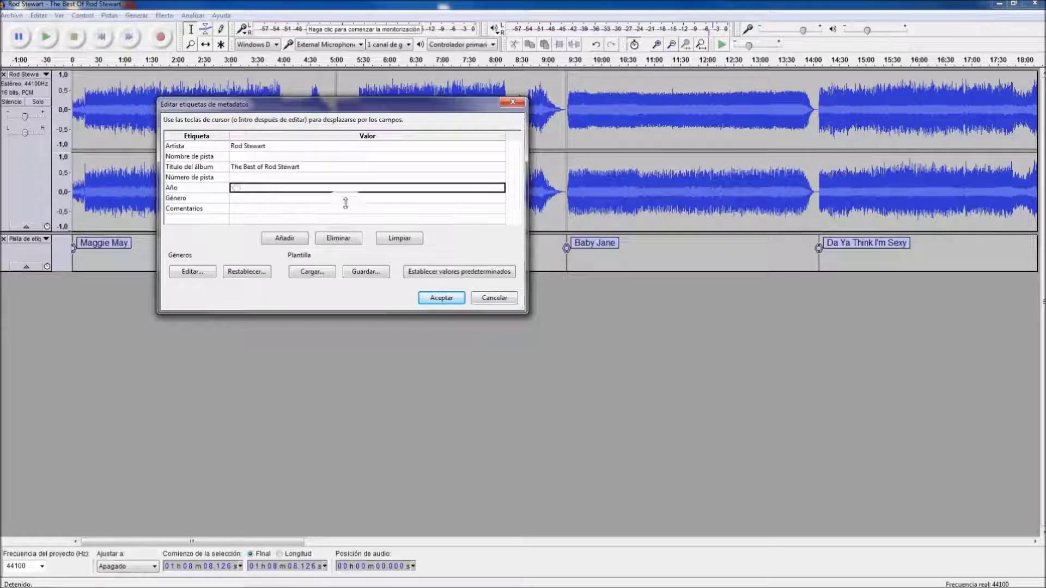
pyautogui.hotkey('alt', 'Tab')
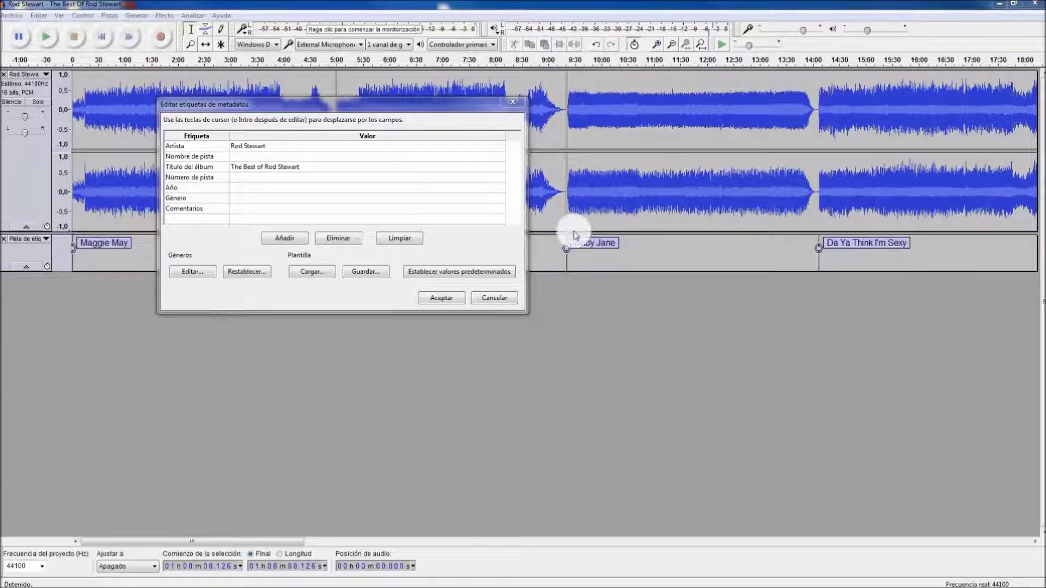
pyautogui.click(236, 188)
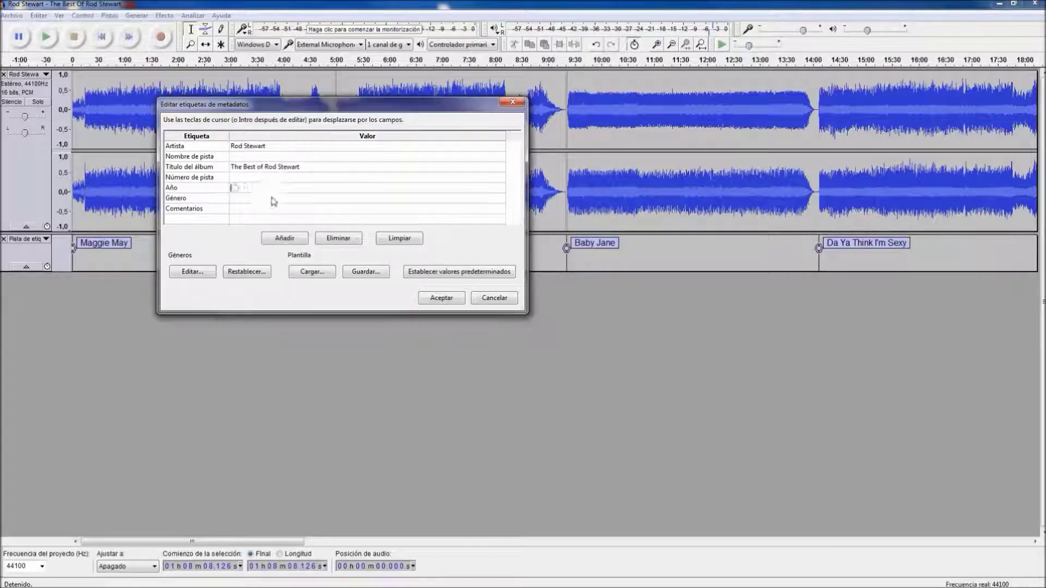
# - Set the genre tag to Rock, leave the comments empty and accept the album metadata
pyautogui.click(238, 199)
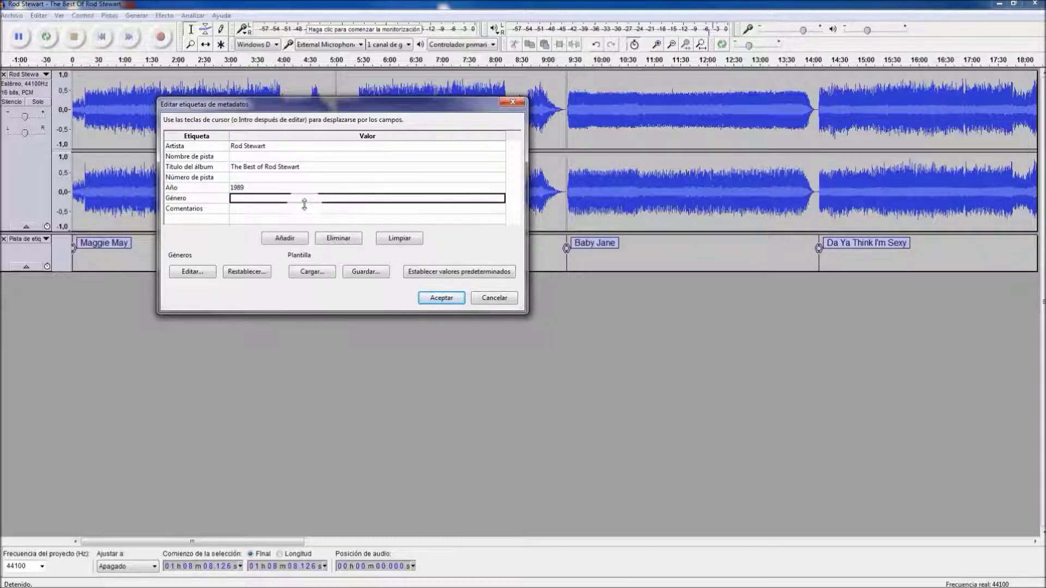
pyautogui.write('o')
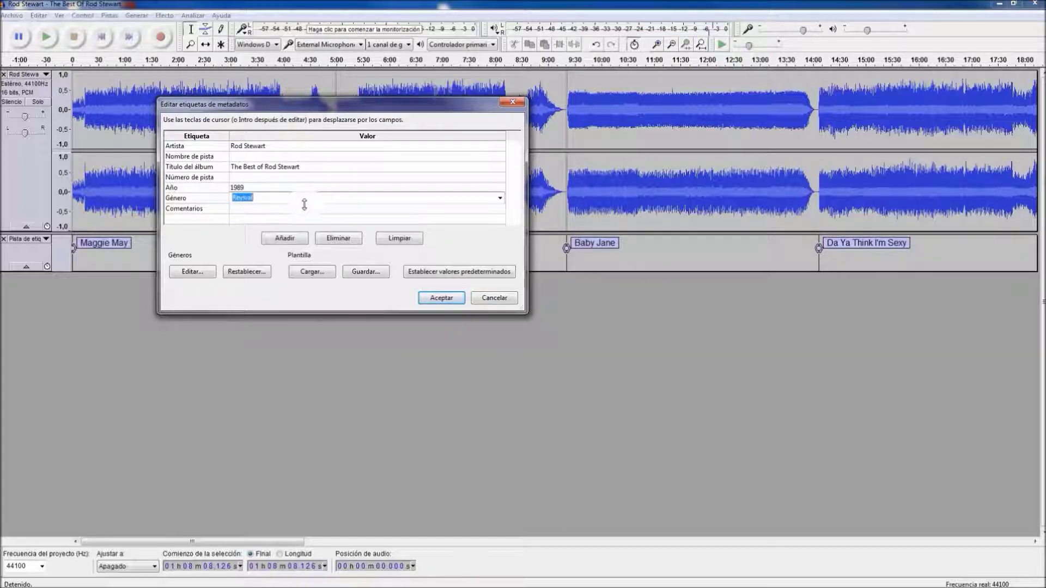
pyautogui.press('Down')
pyautogui.press('Down')
pyautogui.press('Down')
pyautogui.press('Down')
pyautogui.press('Up')
pyautogui.press('Delete')
pyautogui.click(238, 210)
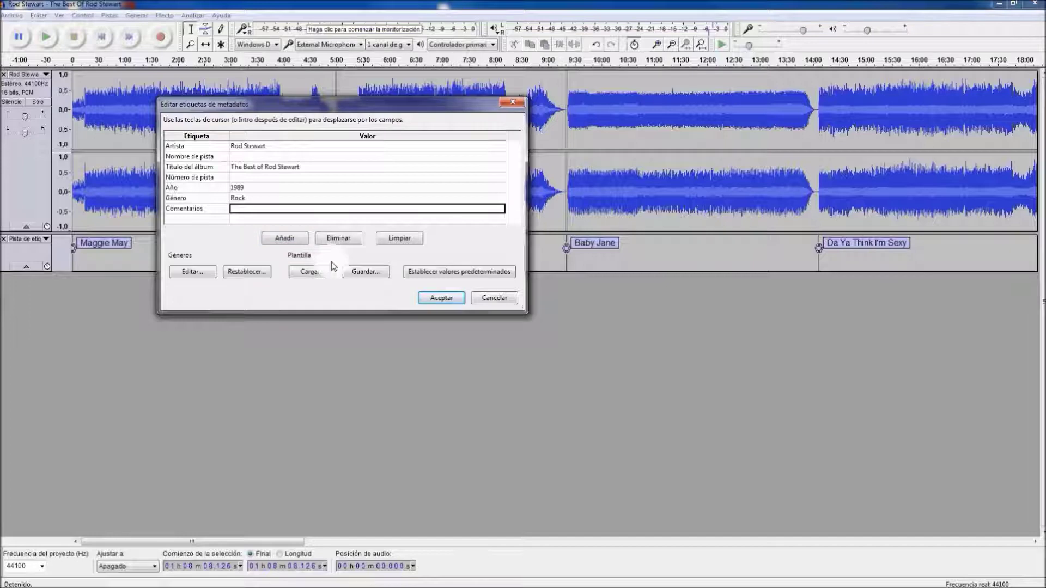
pyautogui.click(443, 298)
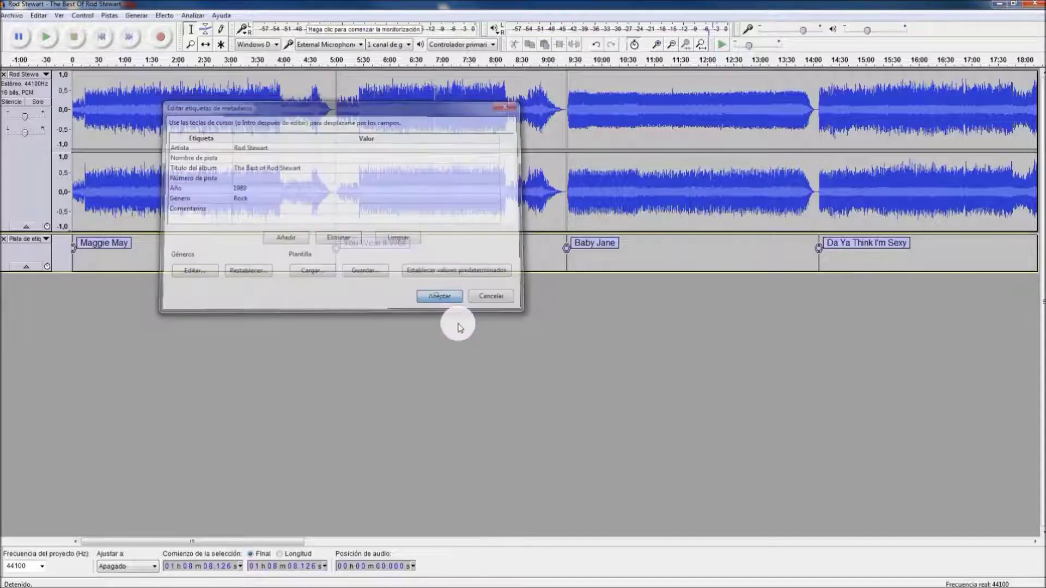
# - Open the multiple export and choose the "Rod Stewart - The Best Of Rod Stewart" folder inside Audacity as destination
pyautogui.click(11, 15)
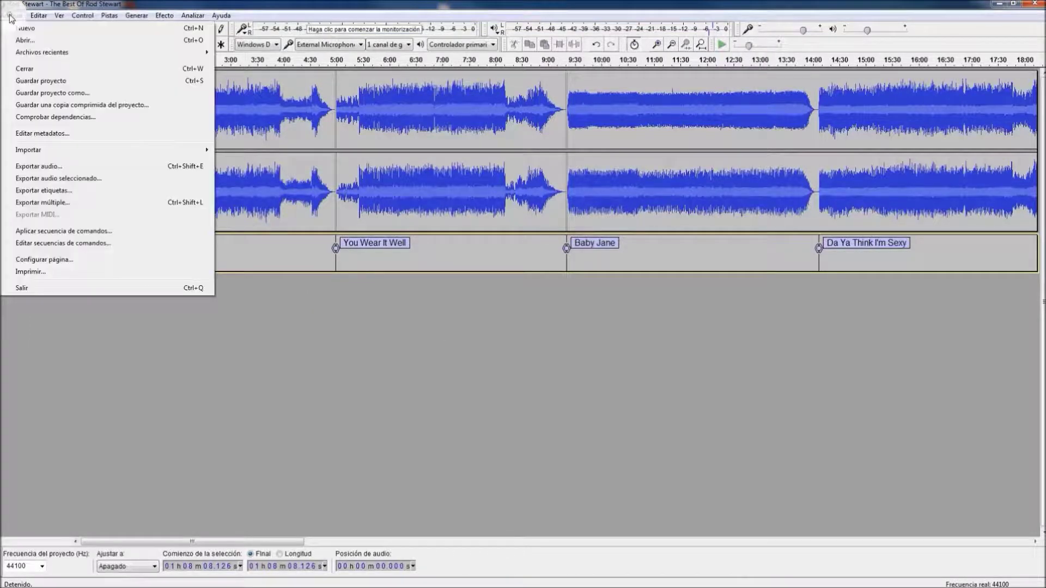
pyautogui.click(62, 204)
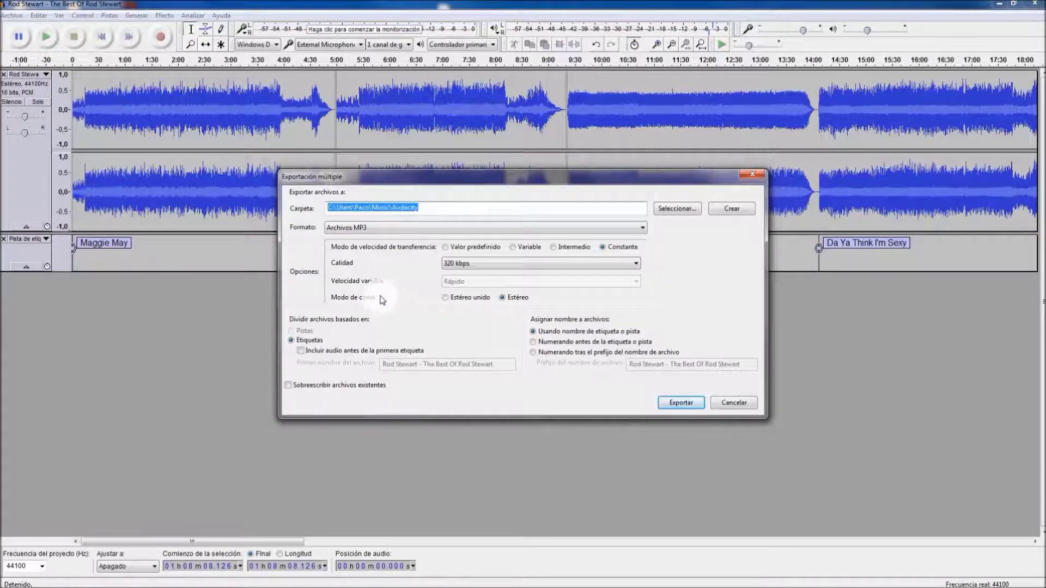
pyautogui.click(678, 209)
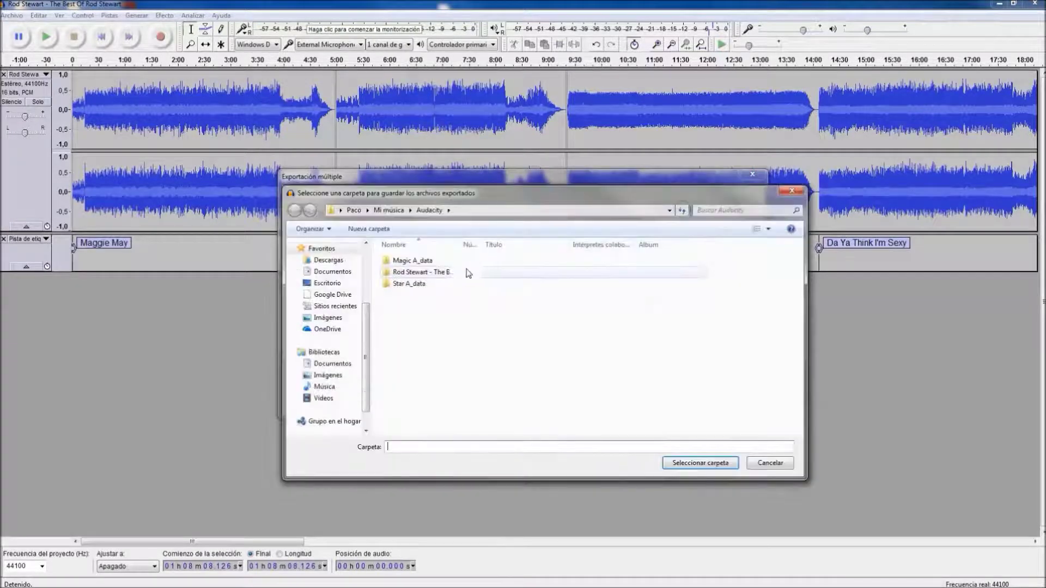
pyautogui.click(415, 272)
pyautogui.doubleClick(394, 274)
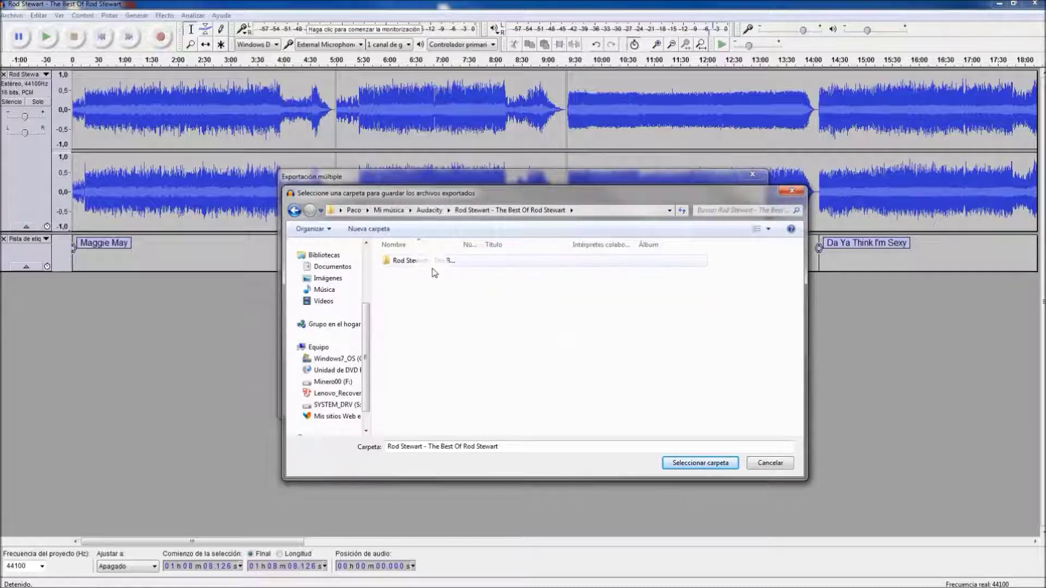
pyautogui.click(719, 464)
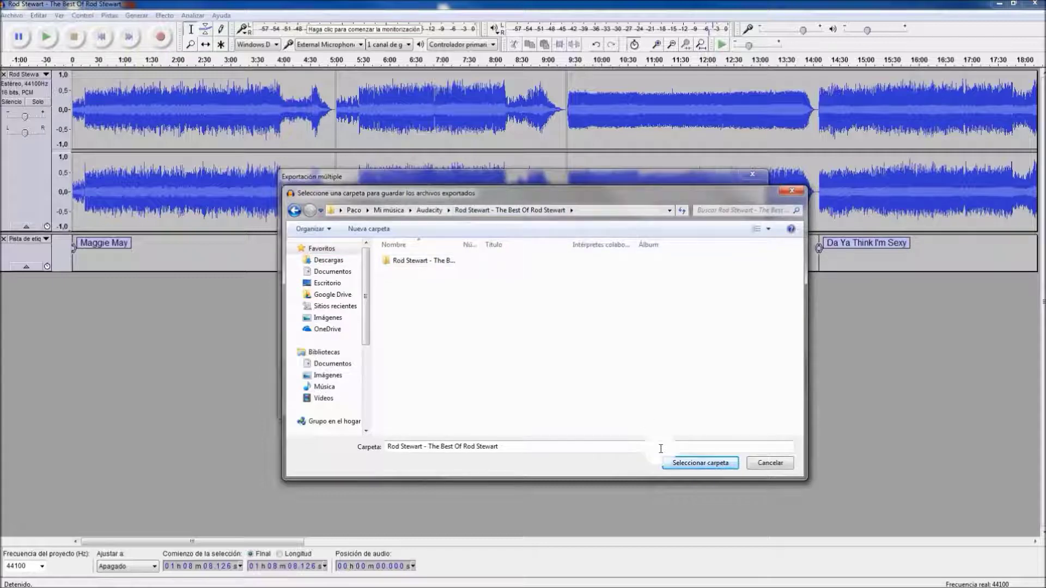
pyautogui.click(704, 463)
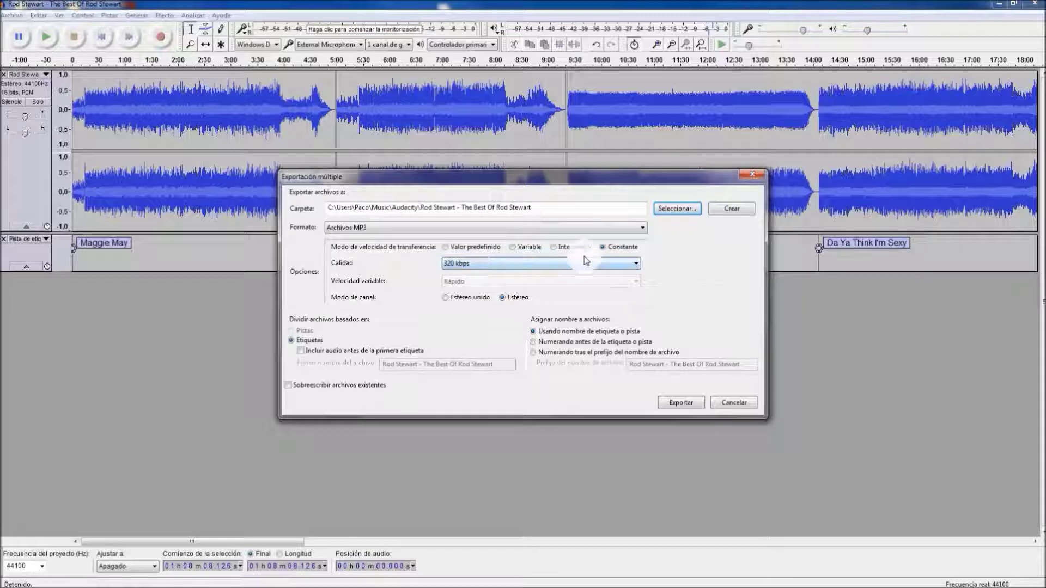
# - Use a constant bit rate of 320 kbps for the MP3 files and start the export split by labels
pyautogui.click(608, 248)
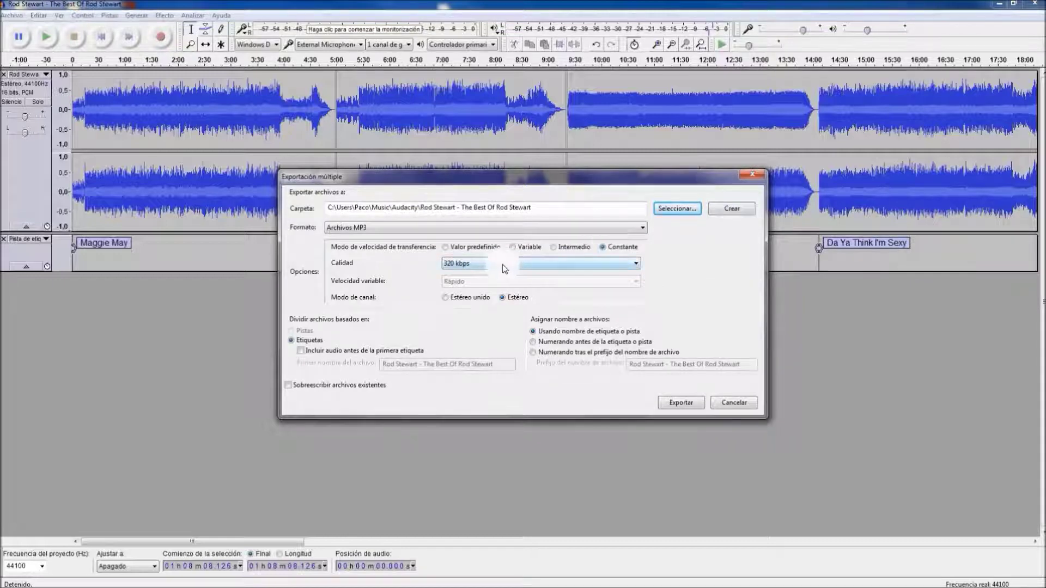
pyautogui.click(481, 266)
pyautogui.click(481, 267)
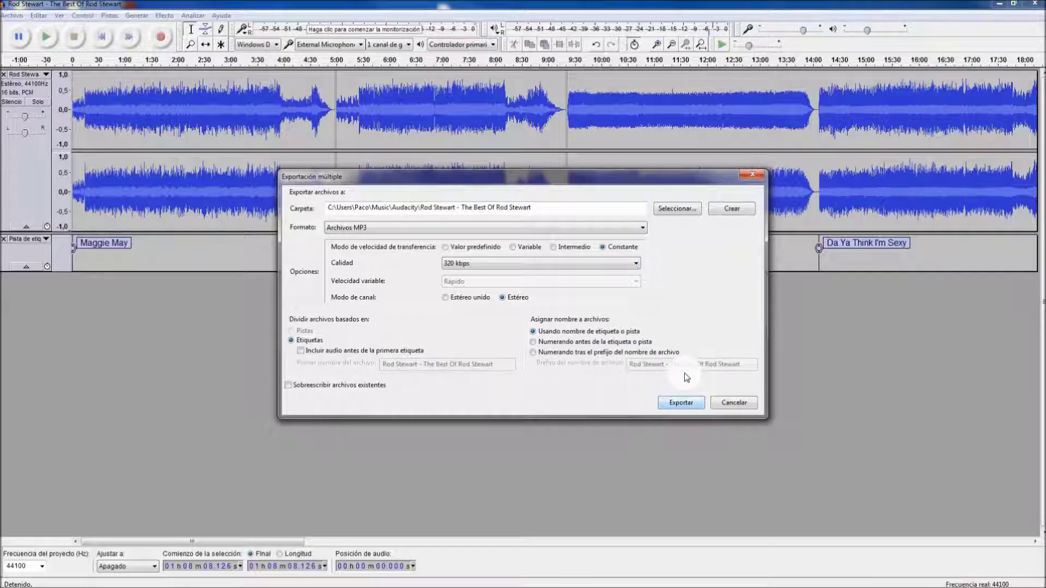
pyautogui.click(681, 403)
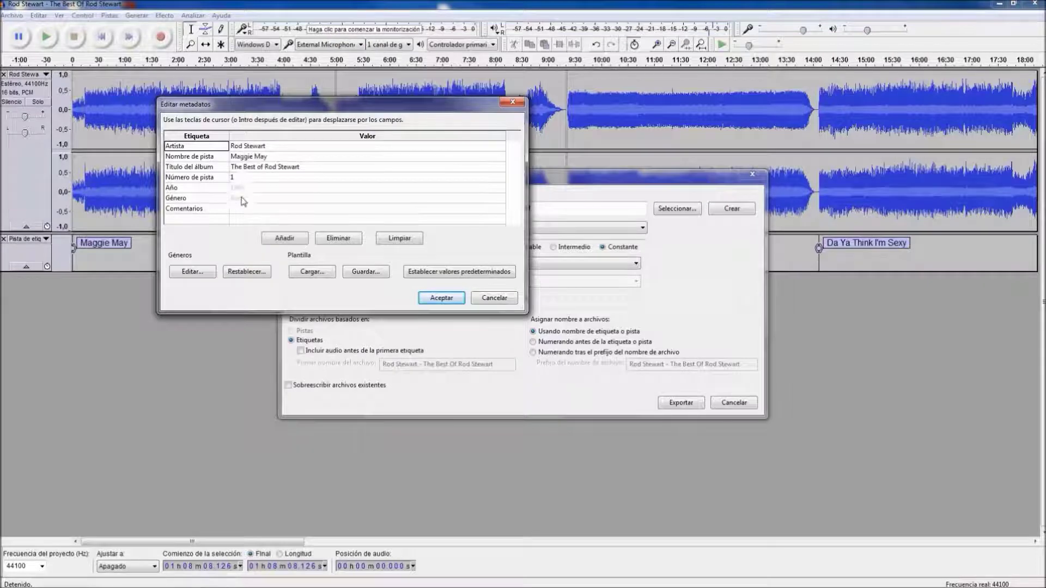
# - Accept the metadata of each song in turn to export all 16 MP3 files, and close the export report
pyautogui.click(445, 299)
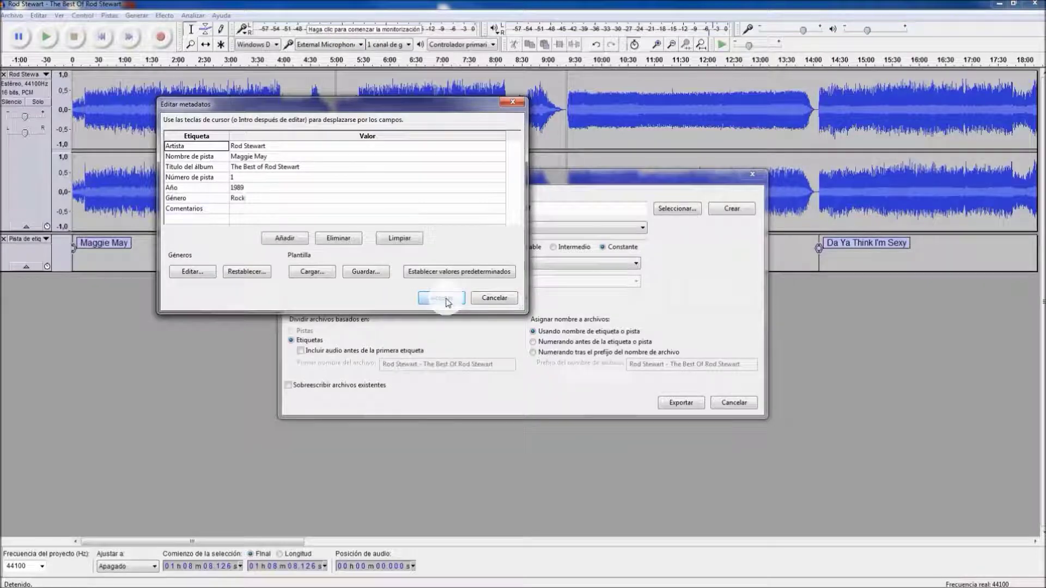
pyautogui.click(444, 298)
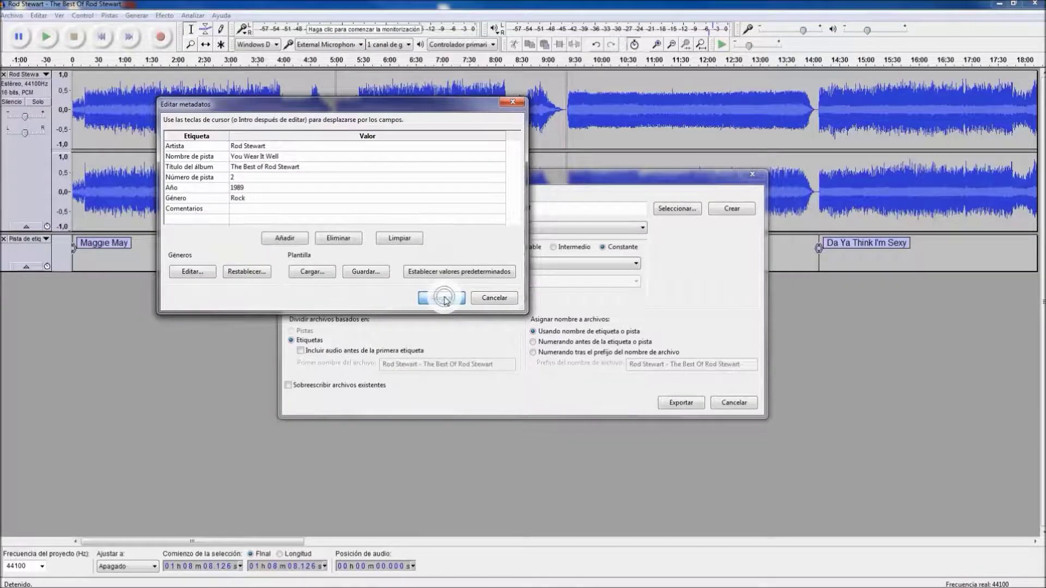
pyautogui.click(444, 297)
pyautogui.click(444, 296)
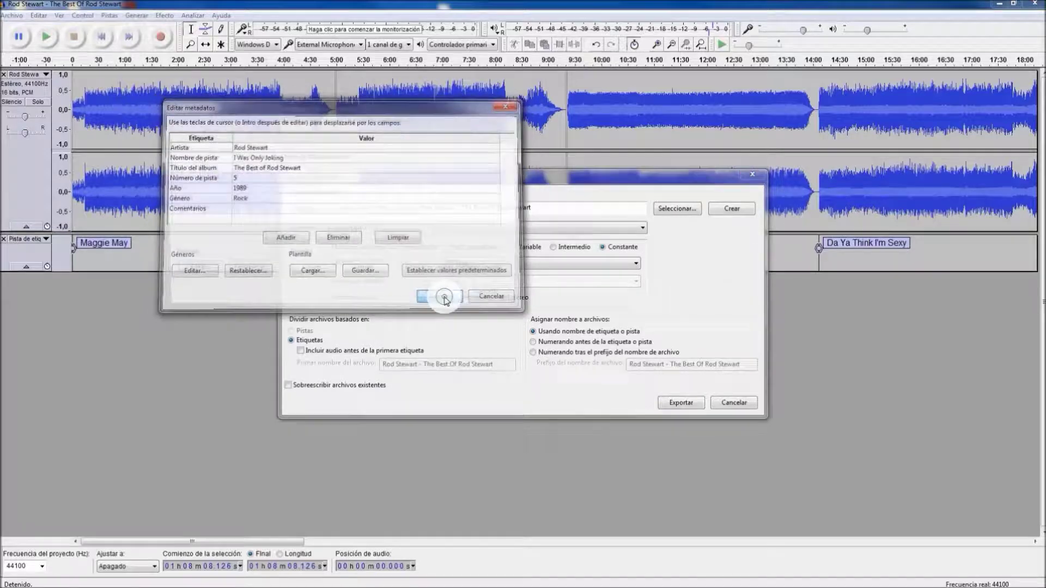
pyautogui.click(443, 297)
pyautogui.click(444, 297)
pyautogui.click(444, 298)
pyautogui.click(444, 297)
pyautogui.click(444, 298)
pyautogui.click(444, 297)
pyautogui.click(444, 298)
pyautogui.click(444, 297)
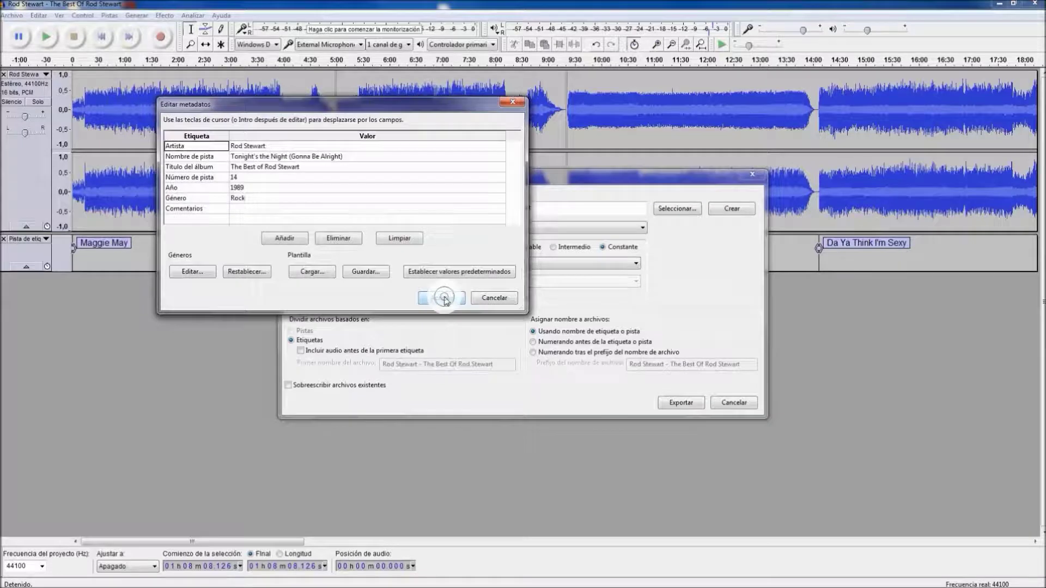
pyautogui.click(444, 297)
pyautogui.click(444, 297)
pyautogui.click(444, 297)
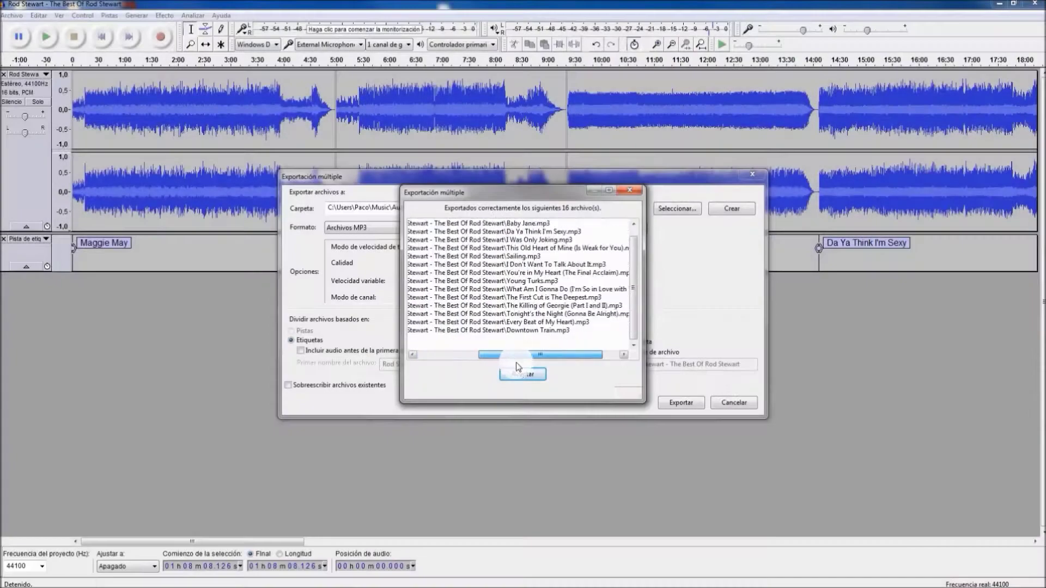
pyautogui.moveTo(515, 362); pyautogui.dragTo(446, 358)
pyautogui.click(523, 374)
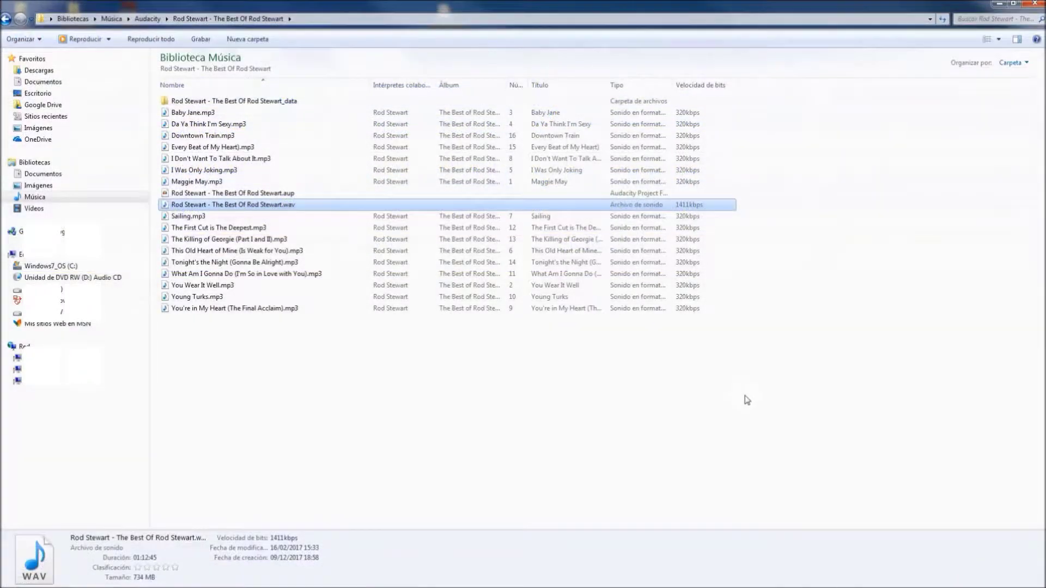
# - Switch to the album folder in Windows Explorer and check the tags of several exported MP3 files
pyautogui.click(219, 113)
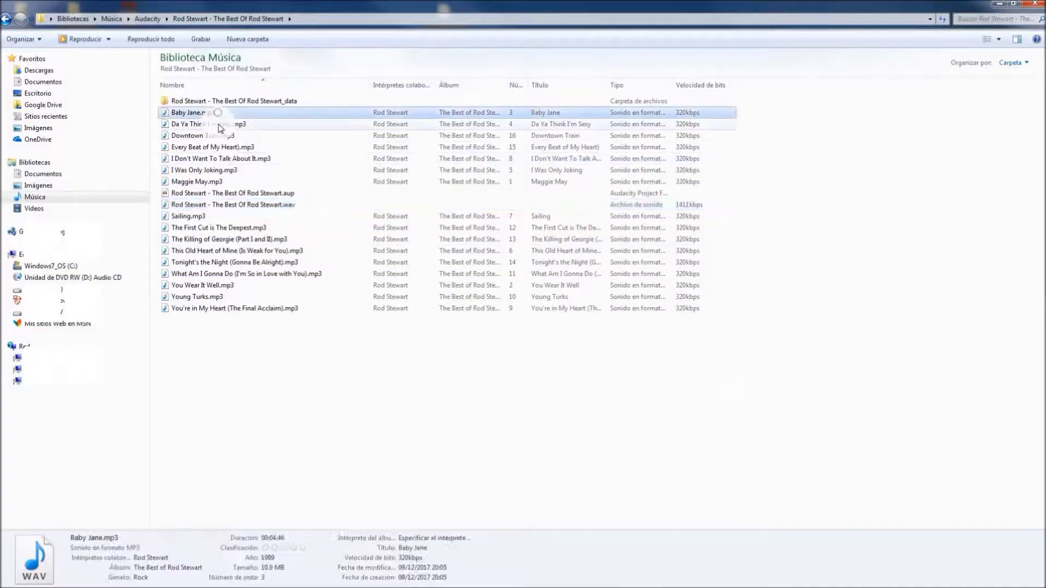
pyautogui.keyDown('ctrl'); pyautogui.click(220, 124); pyautogui.keyUp('ctrl')
pyautogui.keyDown('ctrl'); pyautogui.click(218, 136); pyautogui.keyUp('ctrl')
pyautogui.keyDown('ctrl'); pyautogui.click(219, 159); pyautogui.keyUp('ctrl')
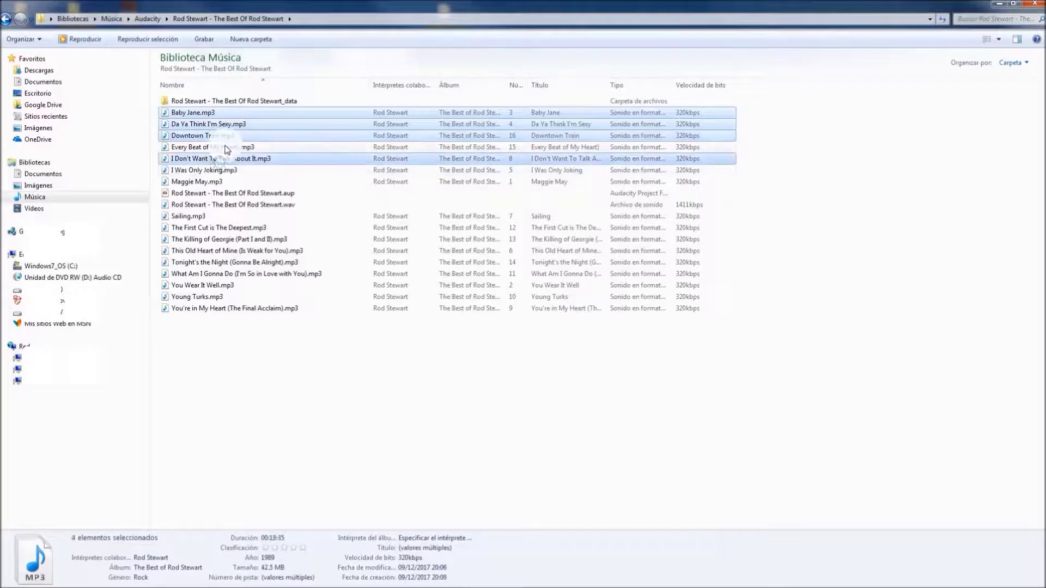
# - Sort the album folder by track number and select all songs from Maggie May.mp3 to Downtown Train.mp3
pyautogui.click(513, 85)
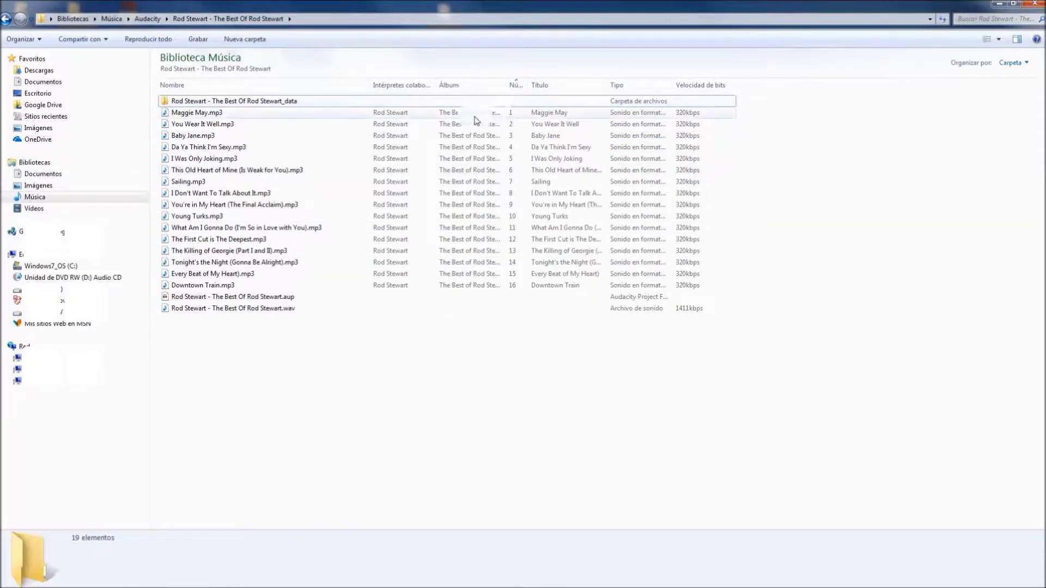
pyautogui.click(200, 113)
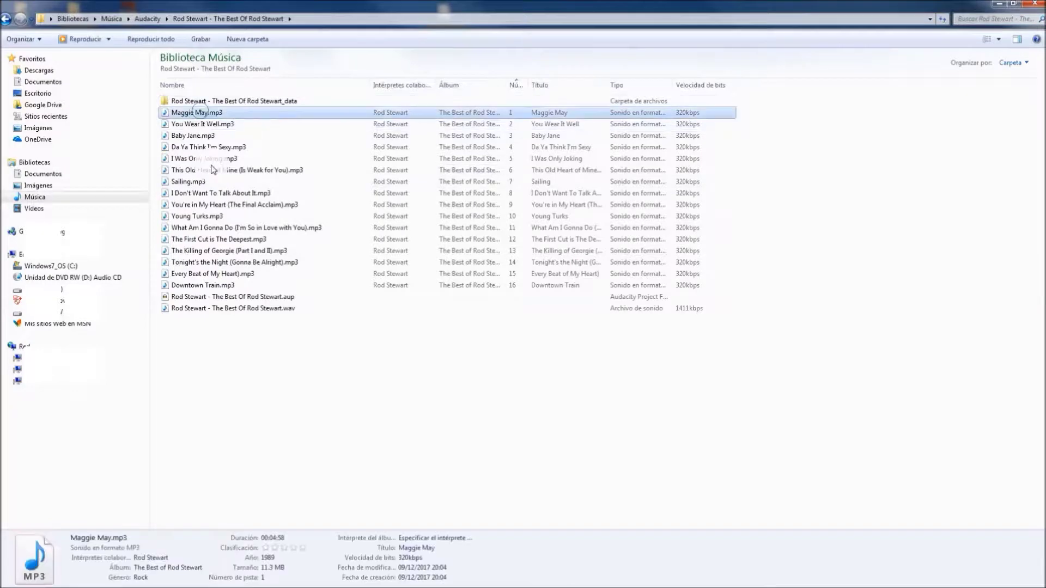
pyautogui.keyDown('shift'); pyautogui.click(224, 286); pyautogui.keyUp('shift')
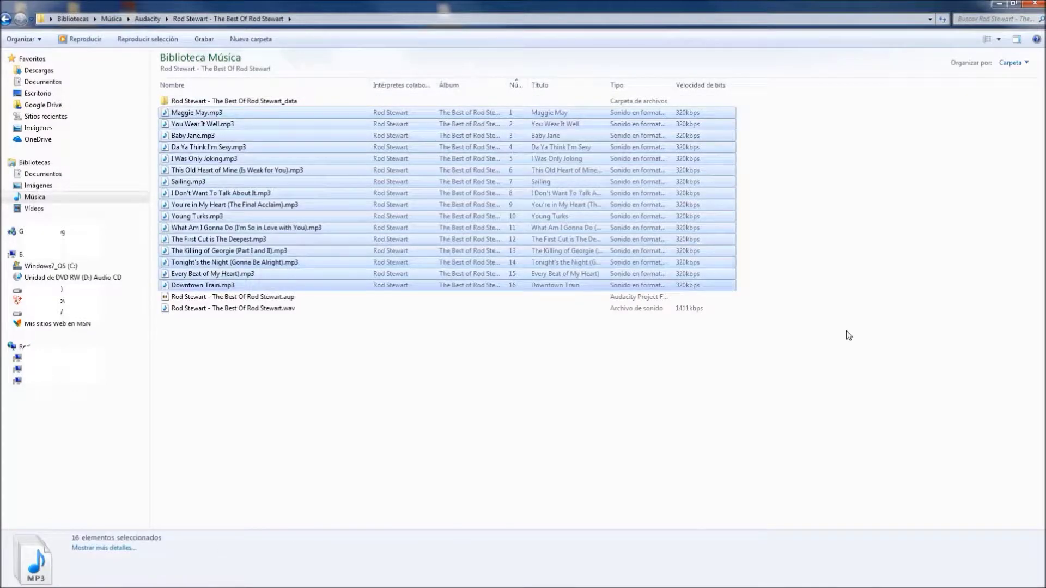